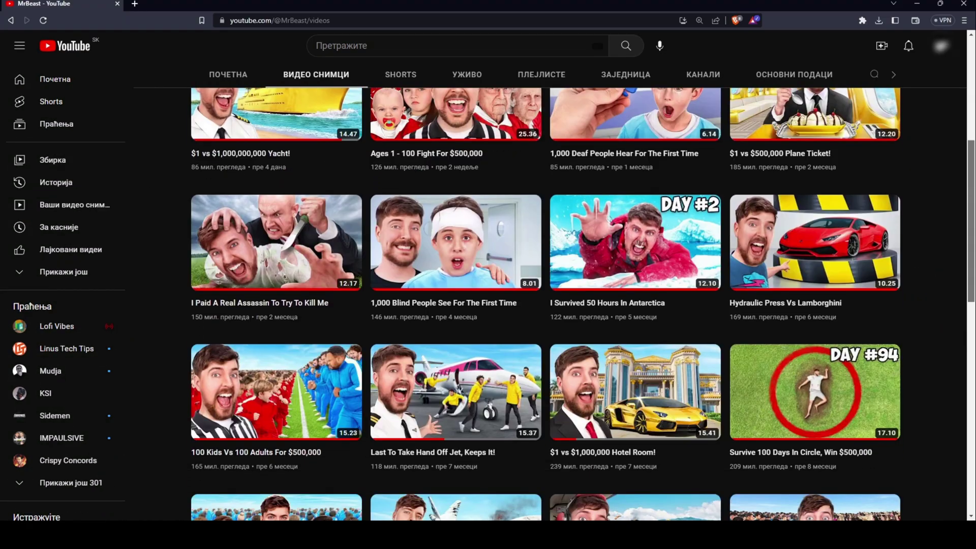
scroll(544, 335, down, 1)
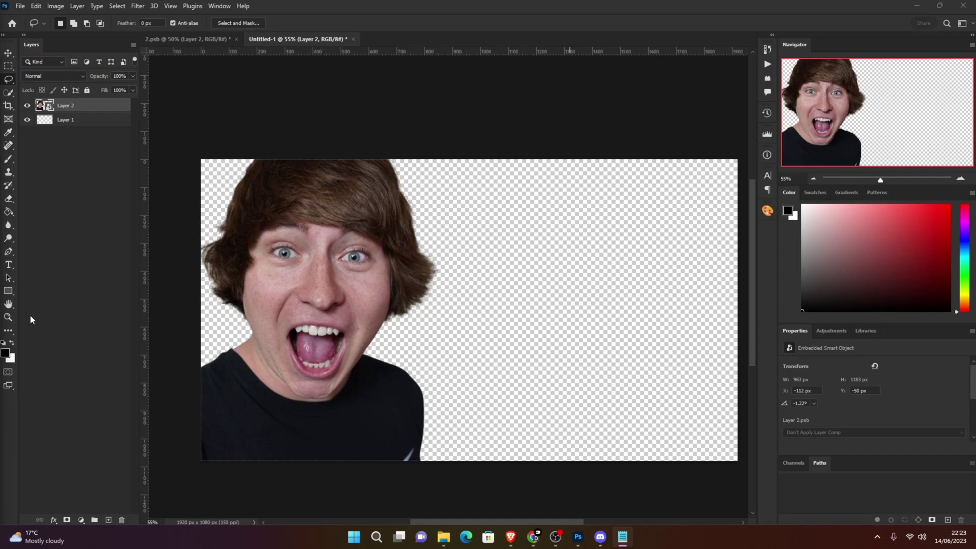
Step: Duplicate the portrait layer, Layer 2, and clip the copy to the original with a clipping mask
right_click(74, 341)
click(122, 87)
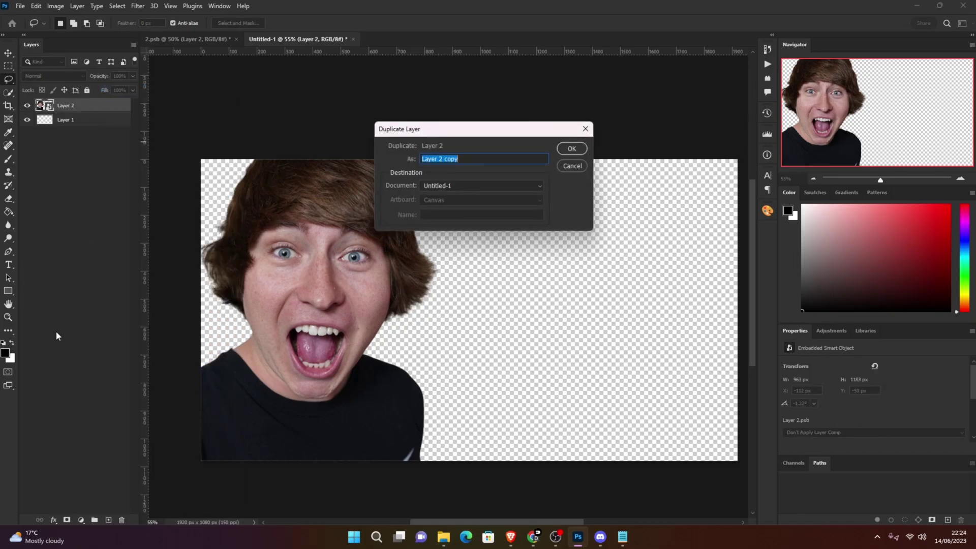
click(571, 149)
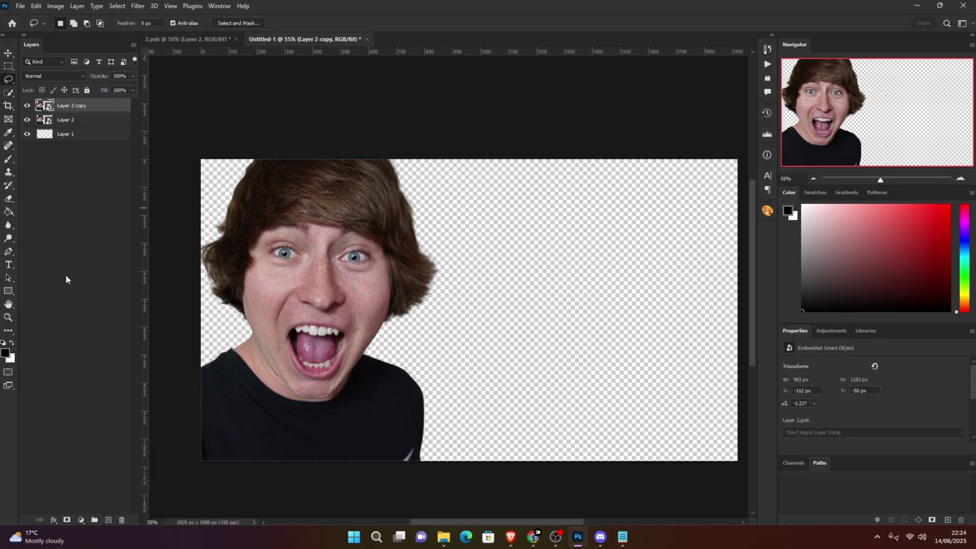
right_click(84, 122)
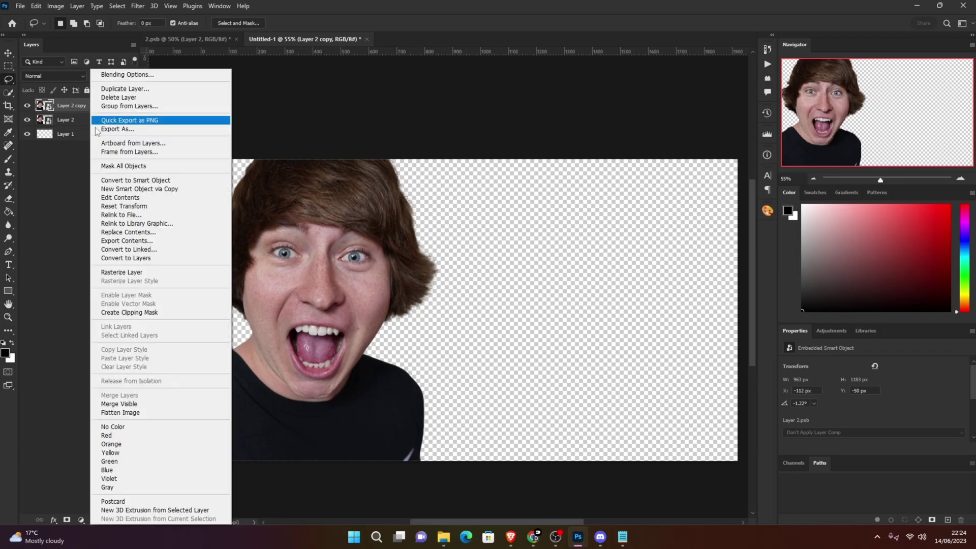
click(121, 315)
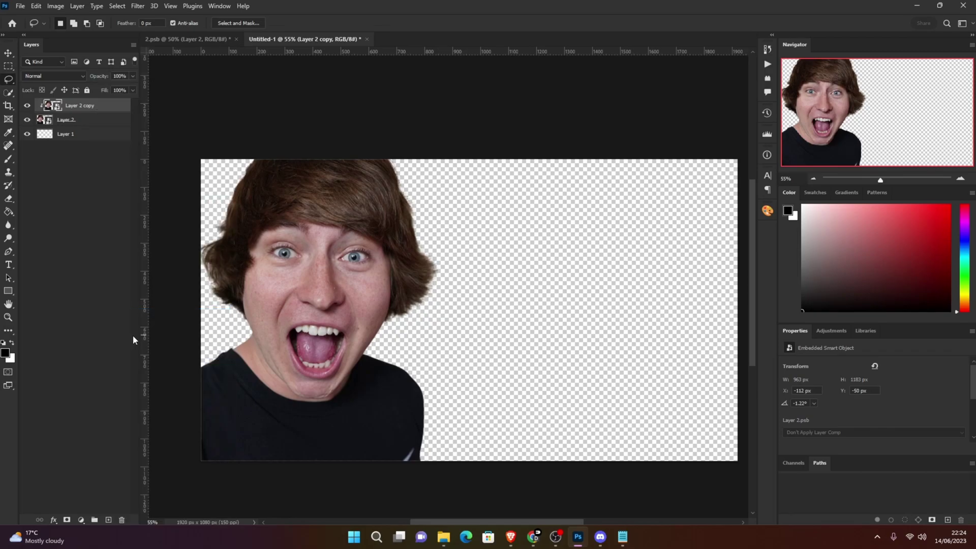
Step: Smooth the clipped copy with the Camera Raw Filter, lowering Texture to -56 and raising Noise Reduction to above 52
click(138, 6)
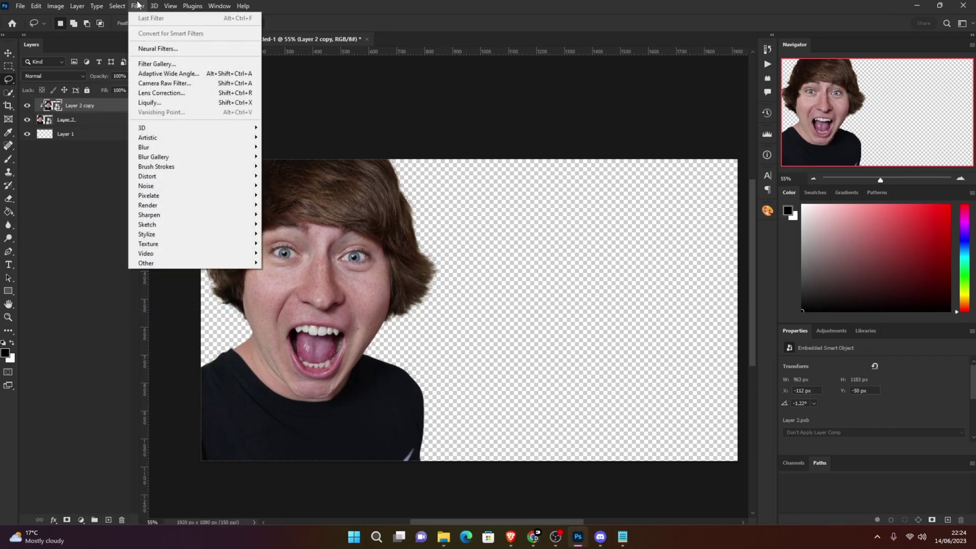
click(160, 90)
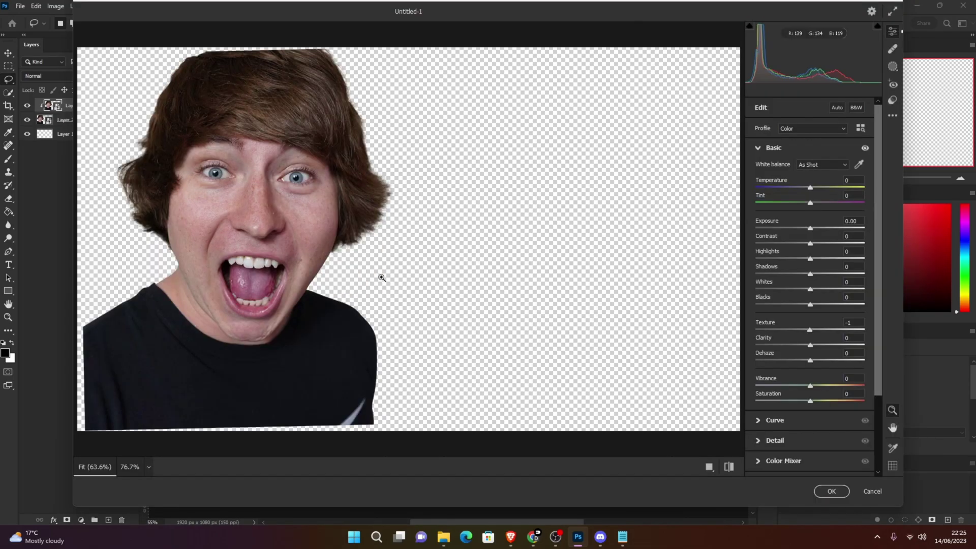
drag(810, 330, 780, 330)
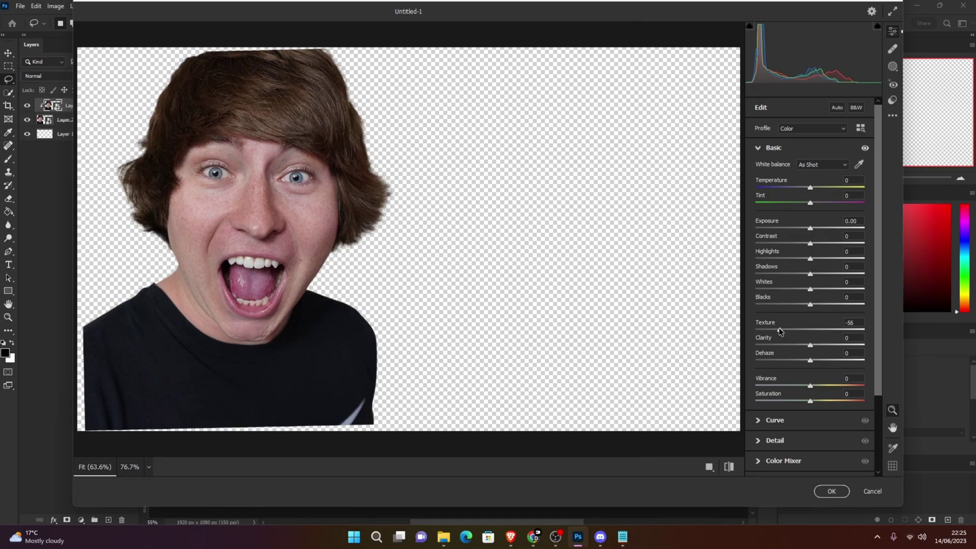
click(775, 440)
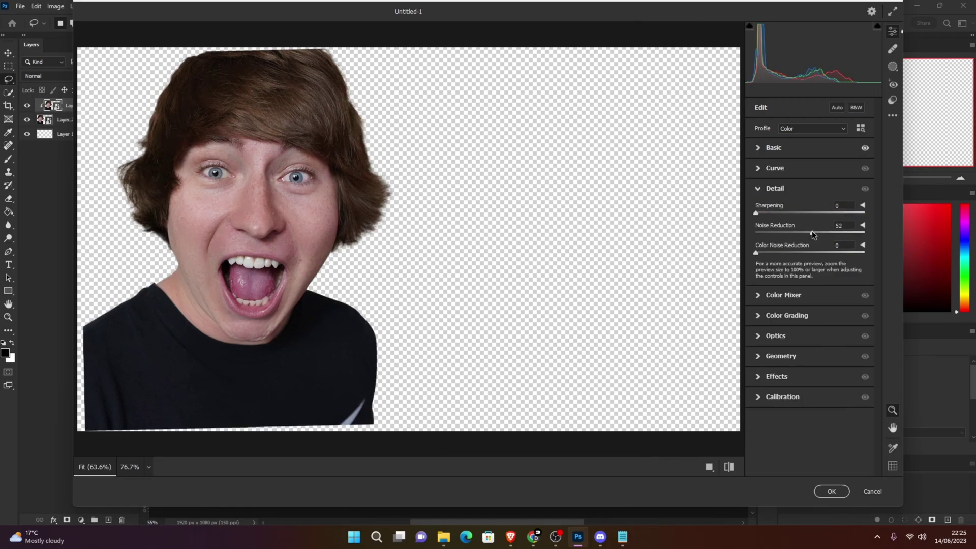
drag(813, 234, 827, 235)
drag(827, 234, 830, 234)
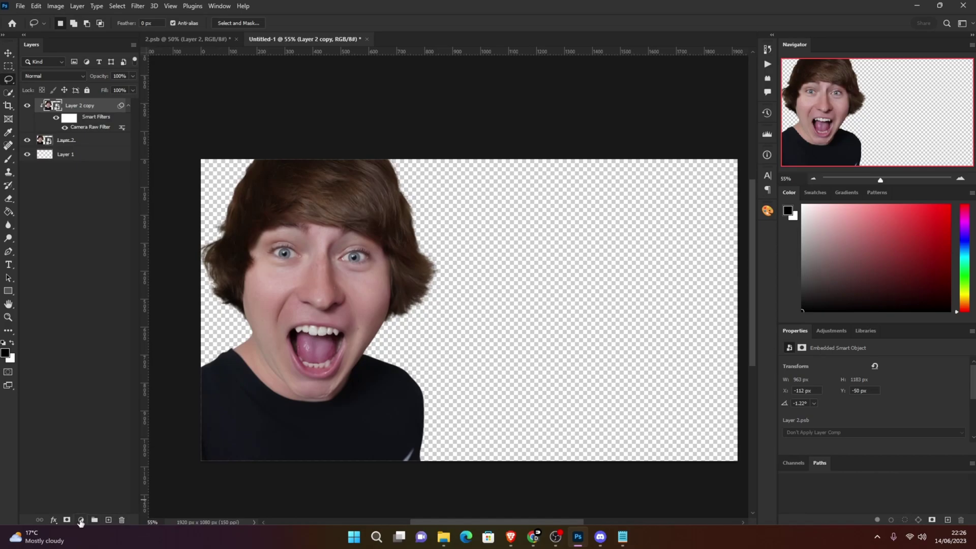
Step: Add a black layer mask to the smoothed copy and paint white over the facial skin at 22% flow to reveal the smoothing
click(67, 520)
key(ctrl+i)
key(b)
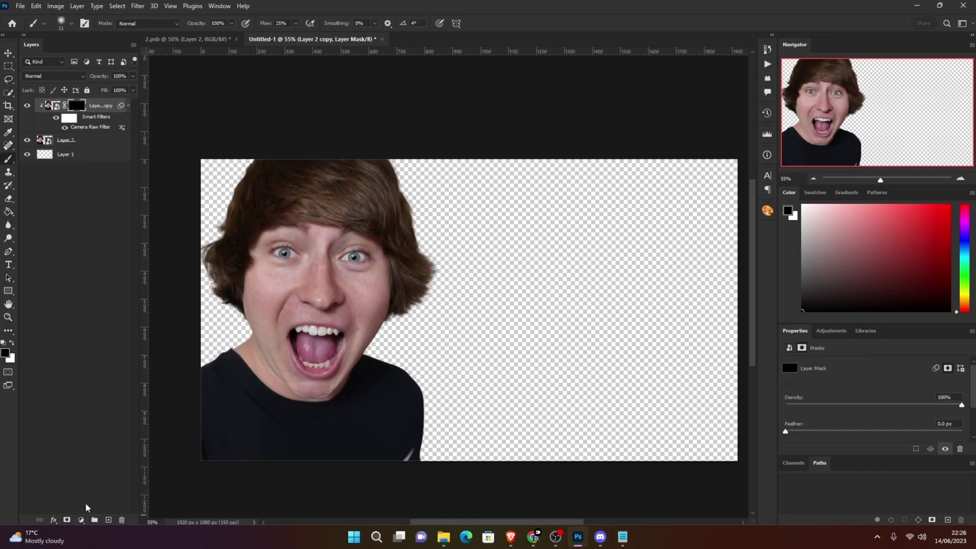
click(10, 344)
drag(268, 24, 266, 24)
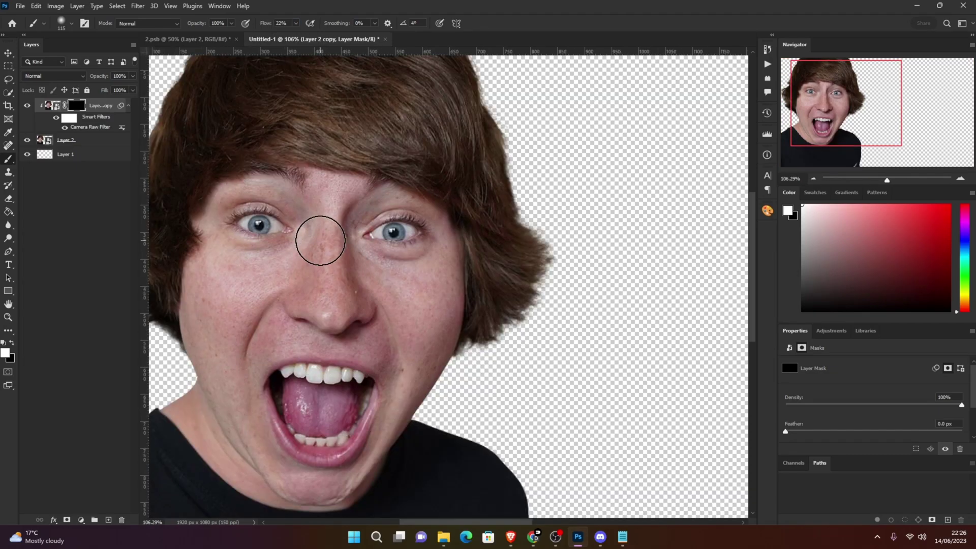
scroll(311, 227, up, 5)
drag(491, 316, 444, 361)
drag(240, 274, 357, 283)
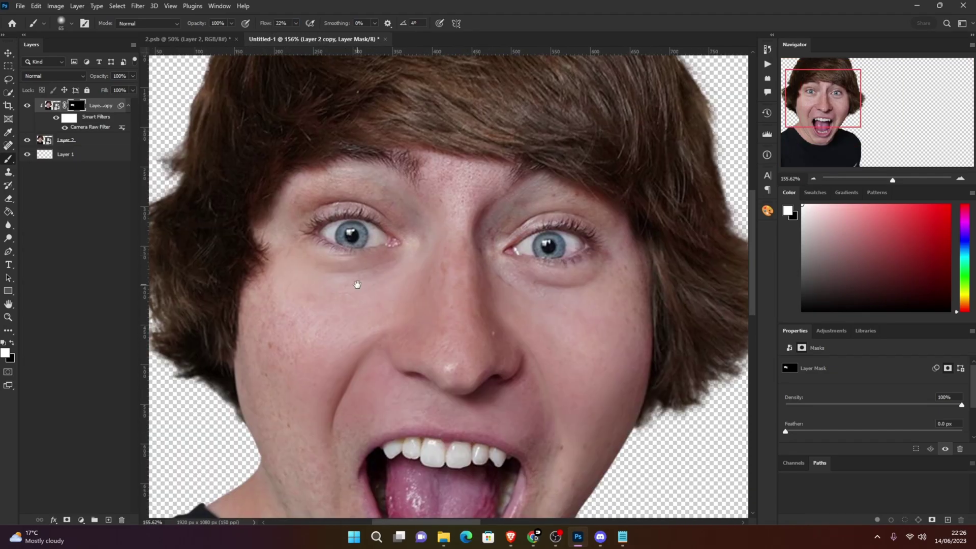
drag(335, 481, 312, 328)
scroll(483, 163, up, 3)
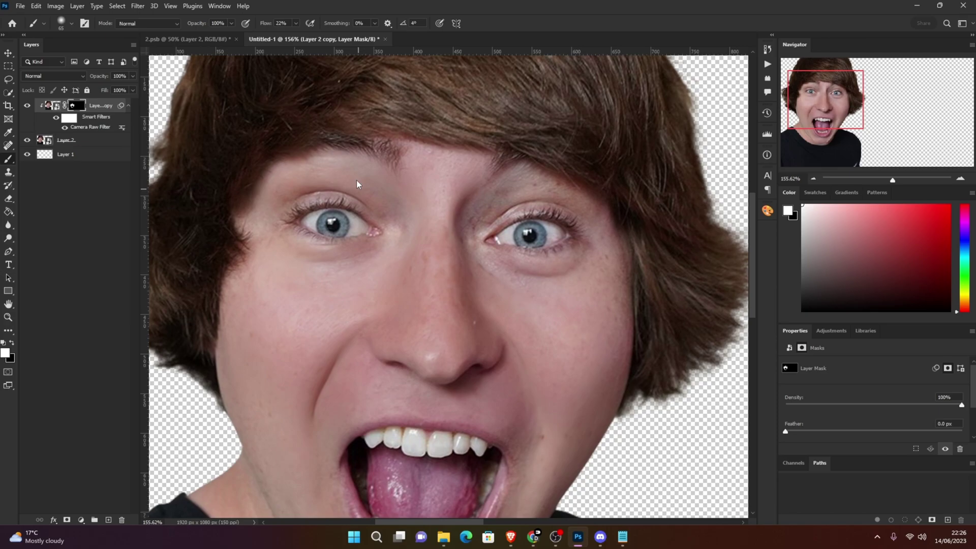
scroll(412, 339, down, 2)
scroll(511, 509, down, 2)
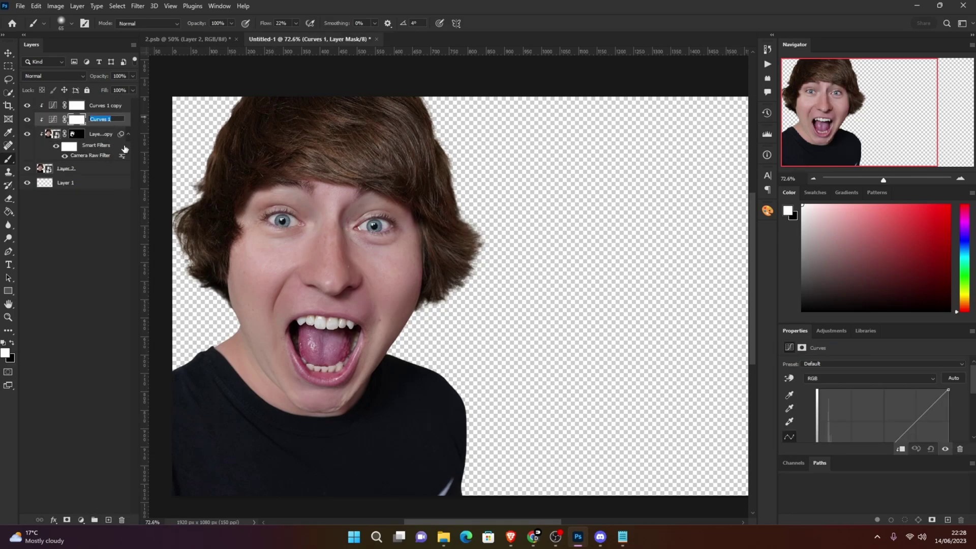
Step: Rename the lower Curves layer Burn and the Curves copy above it Dodge
text(Burn)
key(Return)
click(120, 109)
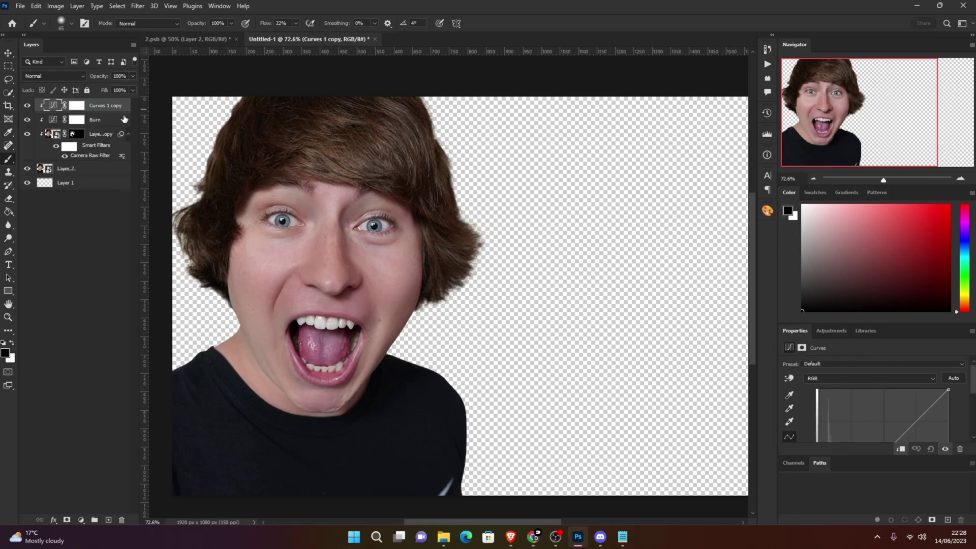
double_click(110, 107)
text(Dodge)
key(Return)
Step: Pull the Burn layer's curve midpoint down to darken the portrait and invert its mask to black
click(107, 123)
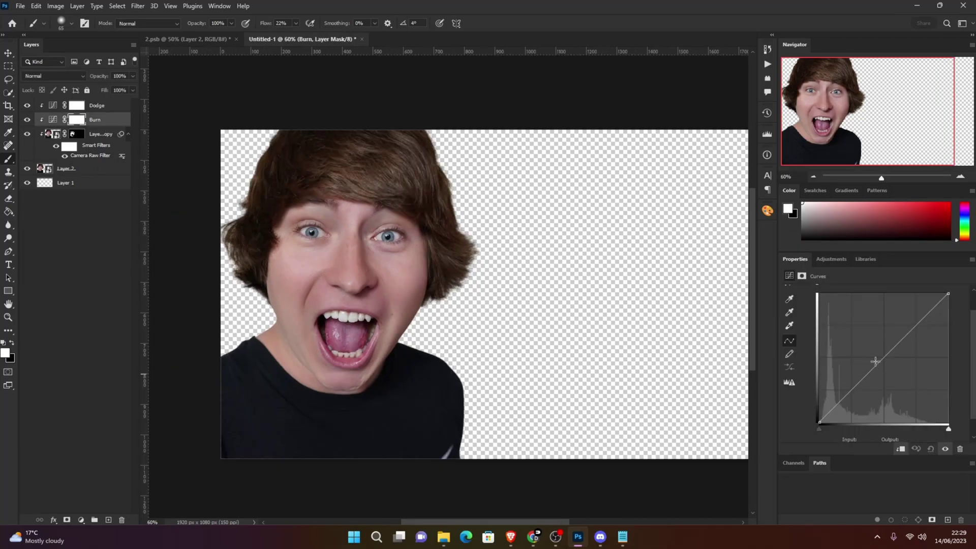
drag(875, 361, 884, 385)
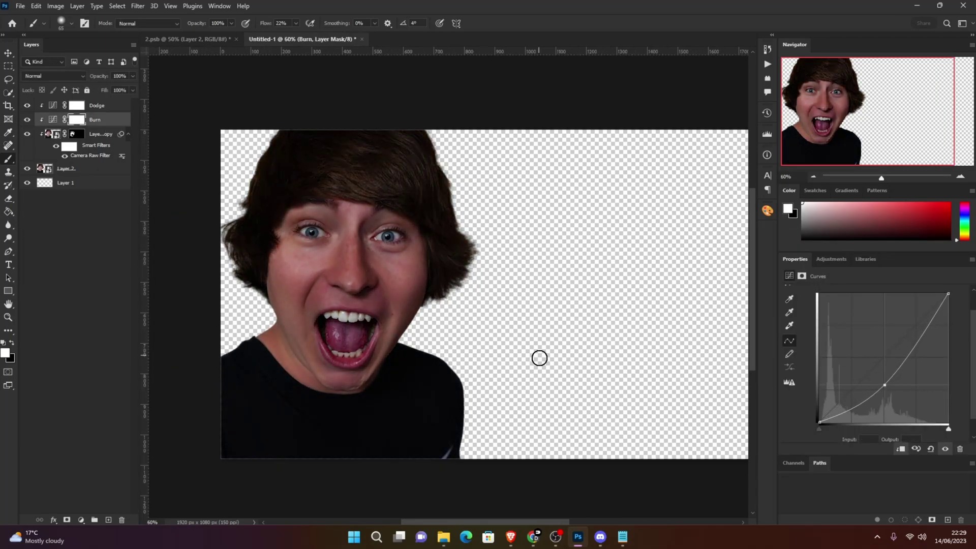
key(ctrl+i)
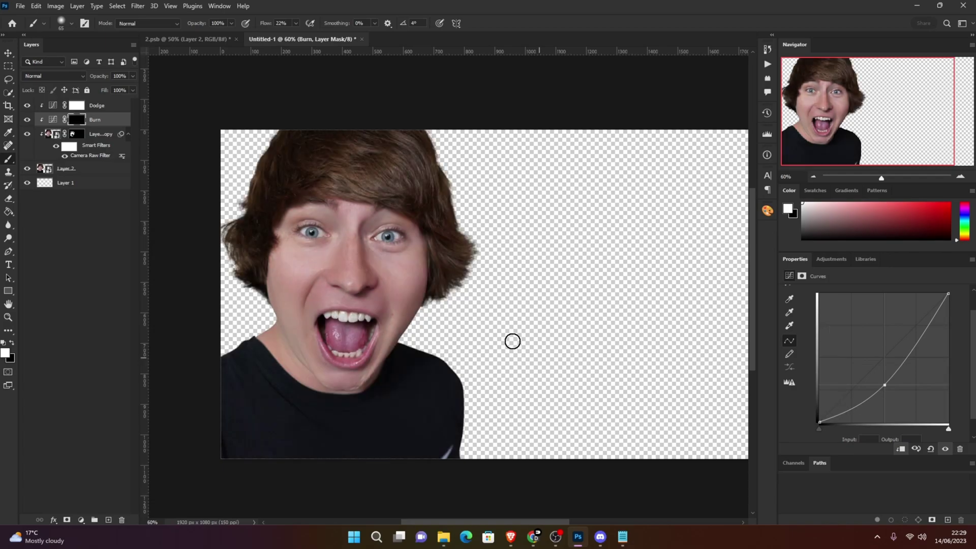
Step: Paint shading along both sides of the nose on the Burn mask with a white brush at 11% flow
scroll(359, 241, up, 3)
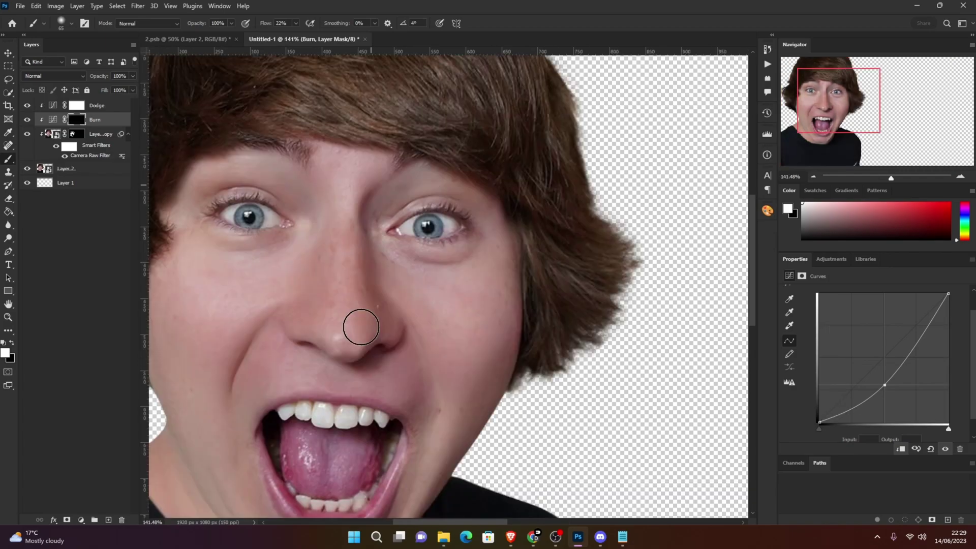
alt+right_click(384, 235)
drag(366, 208, 381, 316)
key(ctrl+z)
drag(266, 23, 260, 23)
drag(368, 228, 391, 322)
drag(306, 295, 316, 208)
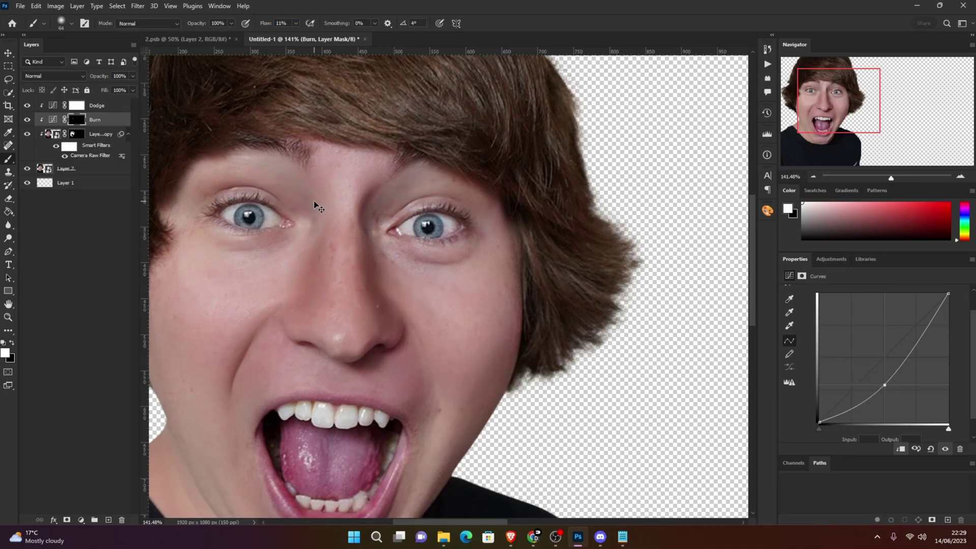
Step: Paint shading on the Burn mask along the jawline, the outer cheeks and the edges of the face
scroll(316, 218, down, 2)
scroll(281, 280, up, 2)
scroll(221, 351, down, 4)
alt+right_click(197, 410)
scroll(196, 410, down, 1)
mouse_move(239, 407)
mouse_down()
mouse_move(447, 340)
mouse_move(473, 235)
mouse_up()
drag(475, 357, 427, 431)
alt+right_click(473, 305)
drag(480, 241, 246, 316)
scroll(246, 316, down, 1)
mouse_move(389, 293)
mouse_down()
mouse_move(499, 310)
mouse_move(424, 301)
mouse_up()
scroll(277, 290, down, 1)
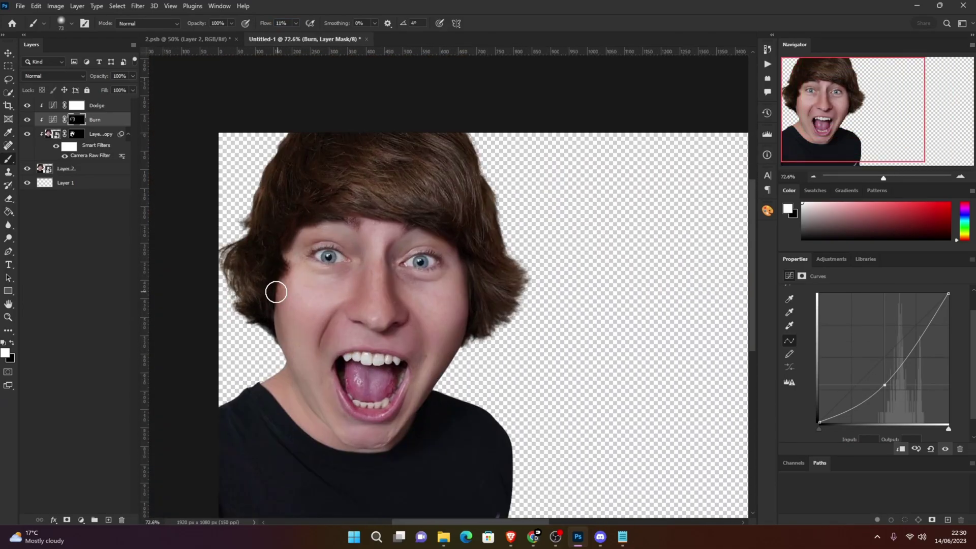
Step: Raise the Dodge layer's curve midpoint to brighten the portrait and invert its mask to black
scroll(277, 290, down, 1)
click(77, 106)
drag(882, 356, 882, 326)
key(ctrl+i)
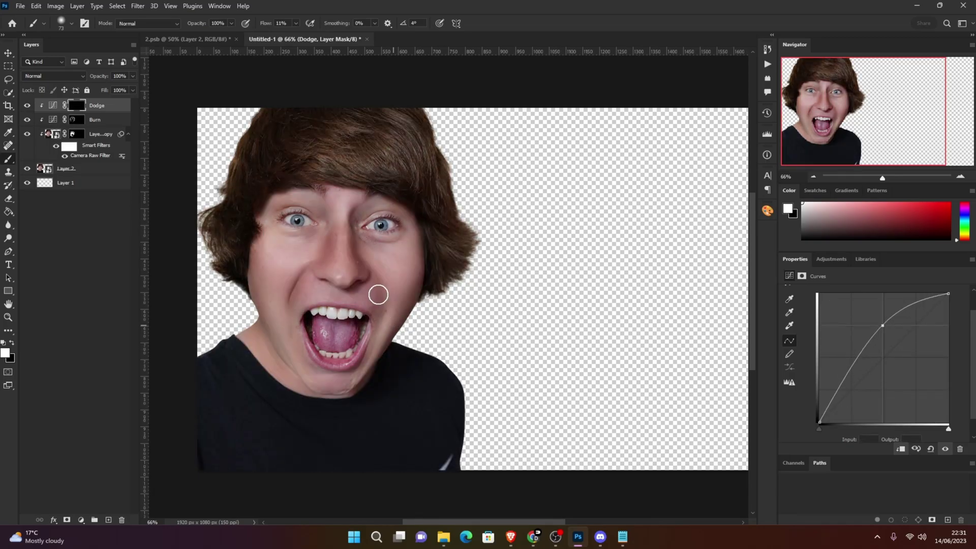
Step: Paint highlights on the Dodge mask between the eyebrows and down the nose in white at 11% flow
scroll(303, 246, up, 3)
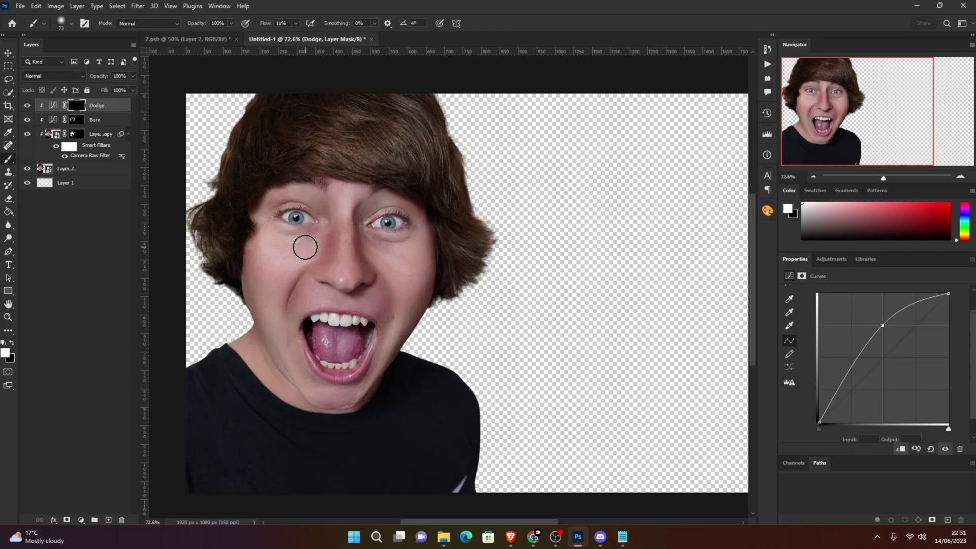
drag(362, 191, 362, 213)
scroll(366, 206, up, 6)
drag(370, 310, 358, 373)
scroll(372, 317, down, 6)
drag(364, 231, 367, 255)
scroll(343, 343, down, 6)
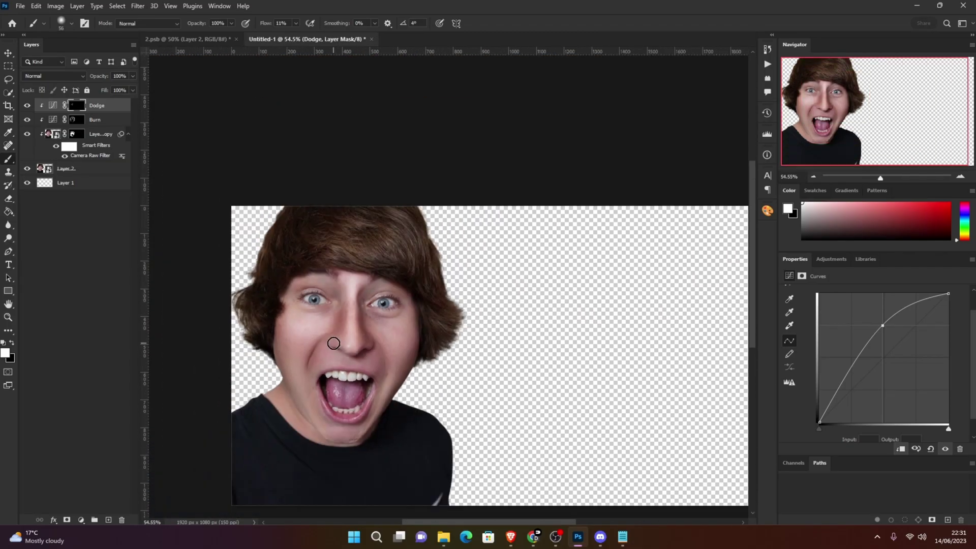
Step: Paint highlights on the Dodge mask over both cheeks below the eyes
scroll(298, 310, up, 6)
mouse_move(326, 326)
mouse_down()
mouse_move(334, 331)
mouse_move(298, 348)
mouse_up()
scroll(284, 381, down, 3)
scroll(281, 367, up, 3)
drag(319, 316, 318, 332)
drag(485, 234, 486, 204)
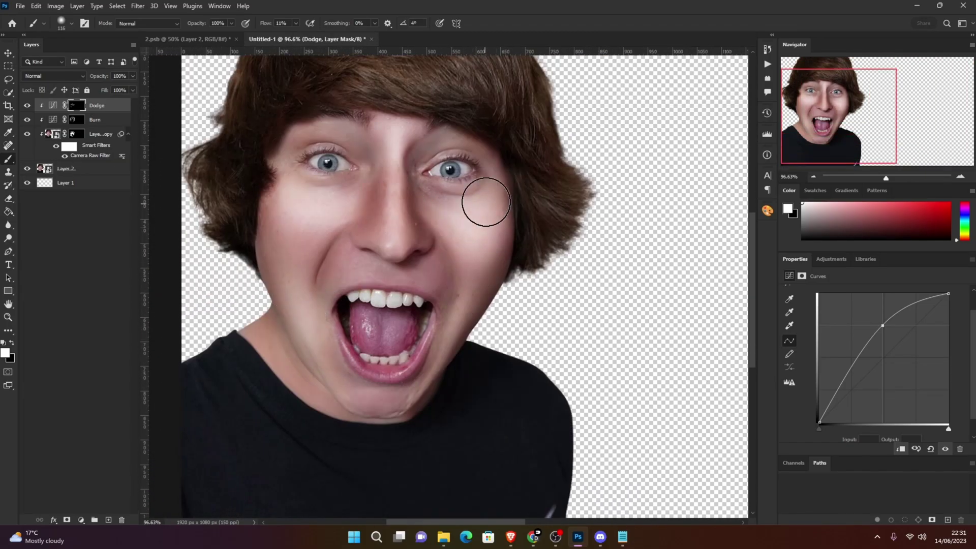
scroll(402, 216, up, 3)
scroll(392, 217, down, 6)
scroll(388, 277, down, 1)
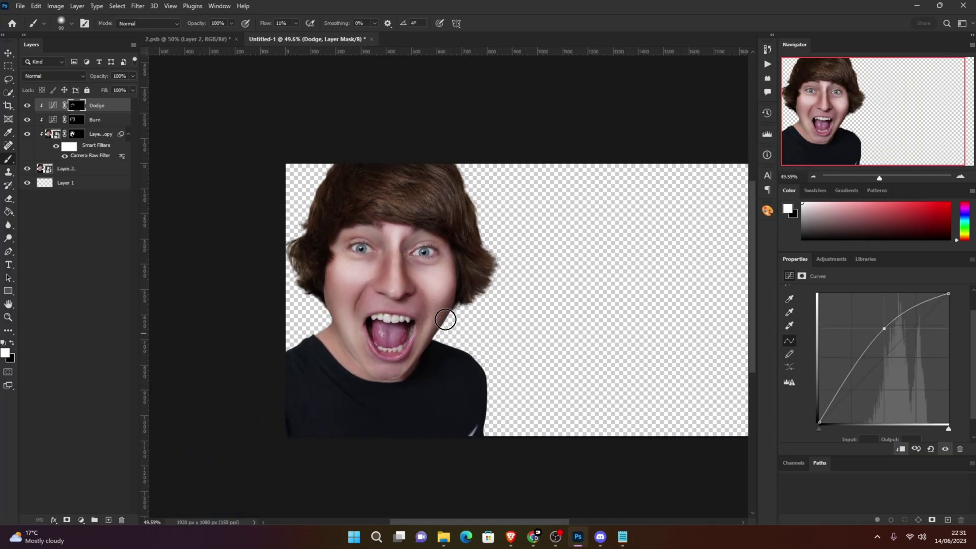
Step: Examine the dodged and burned face up close and at full view
scroll(376, 321, up, 3)
scroll(375, 321, down, 6)
scroll(382, 340, up, 5)
key(x)
key(x)
scroll(403, 312, up, 4)
scroll(488, 350, down, 4)
drag(493, 354, 484, 353)
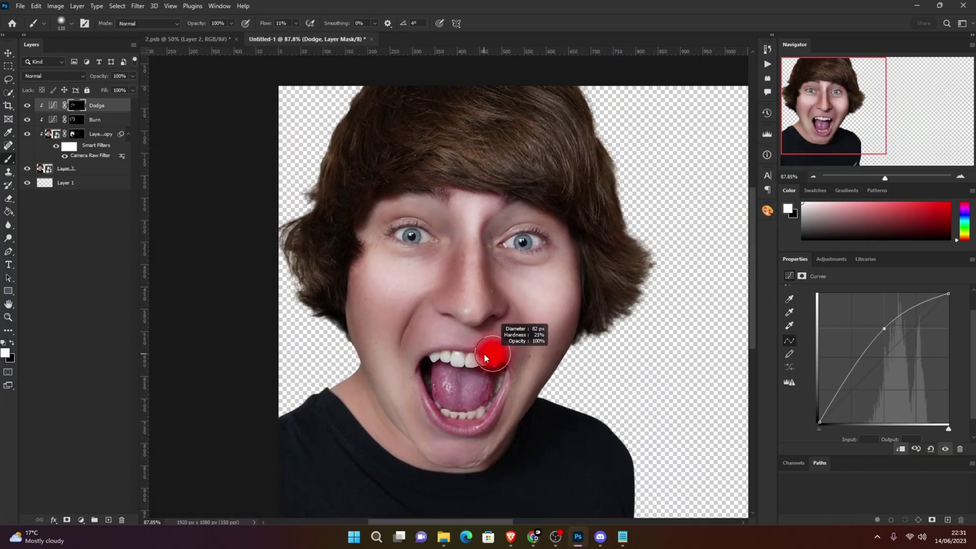
scroll(478, 320, down, 6)
scroll(478, 319, up, 2)
scroll(538, 337, down, 1)
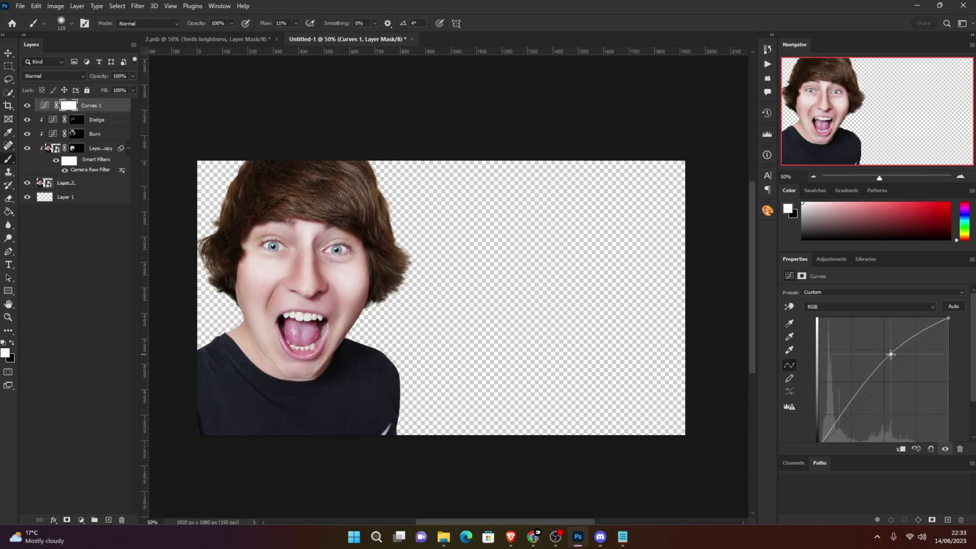
Step: Clip the brightening Curves 1 layer to the portrait and invert its mask to black
right_click(114, 113)
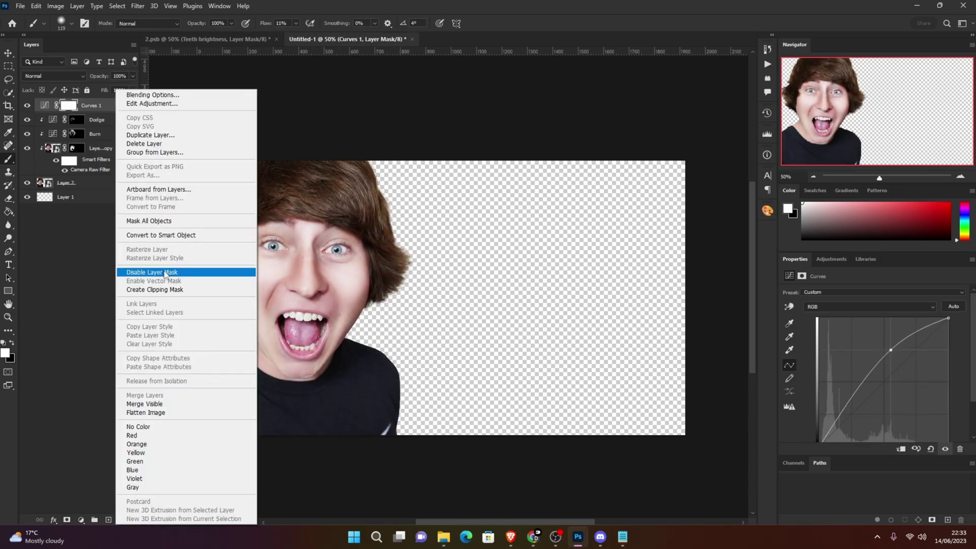
click(171, 283)
key(ctrl+i)
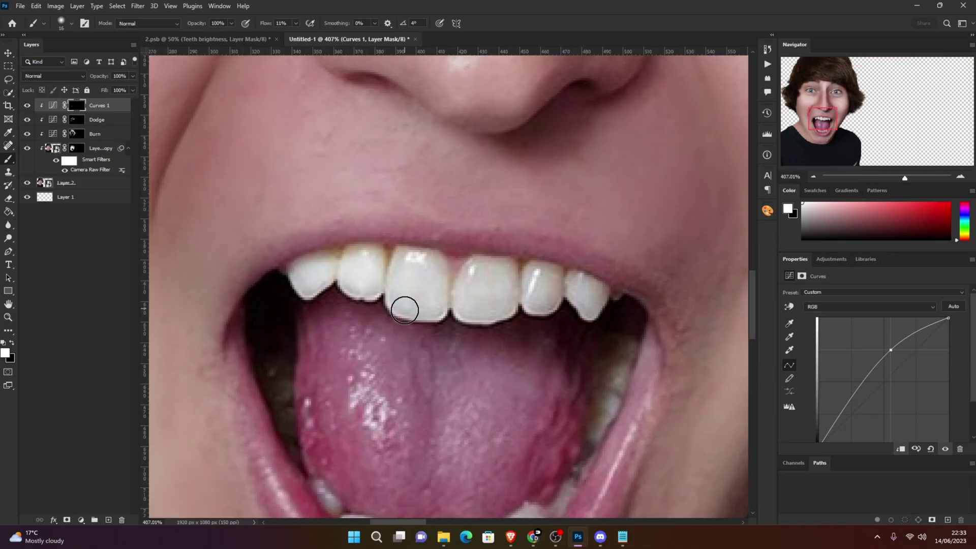
Step: Paint white over the upper and lower teeth on the Curves 1 mask to brighten them
mouse_move(405, 310)
mouse_down()
mouse_move(502, 288)
mouse_move(584, 303)
mouse_move(310, 273)
mouse_move(418, 275)
mouse_up()
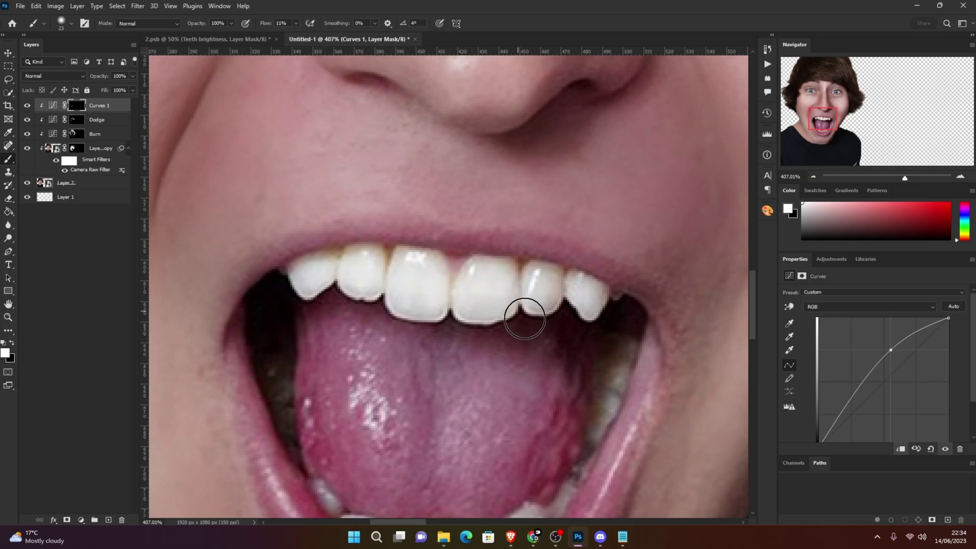
mouse_move(623, 346)
mouse_down()
mouse_move(605, 402)
mouse_move(643, 291)
mouse_up()
mouse_move(589, 376)
mouse_down()
mouse_move(599, 377)
mouse_move(578, 379)
mouse_up()
mouse_move(583, 389)
mouse_down()
mouse_move(539, 421)
mouse_move(407, 403)
mouse_move(488, 416)
mouse_move(412, 414)
mouse_up()
key(bracketright)
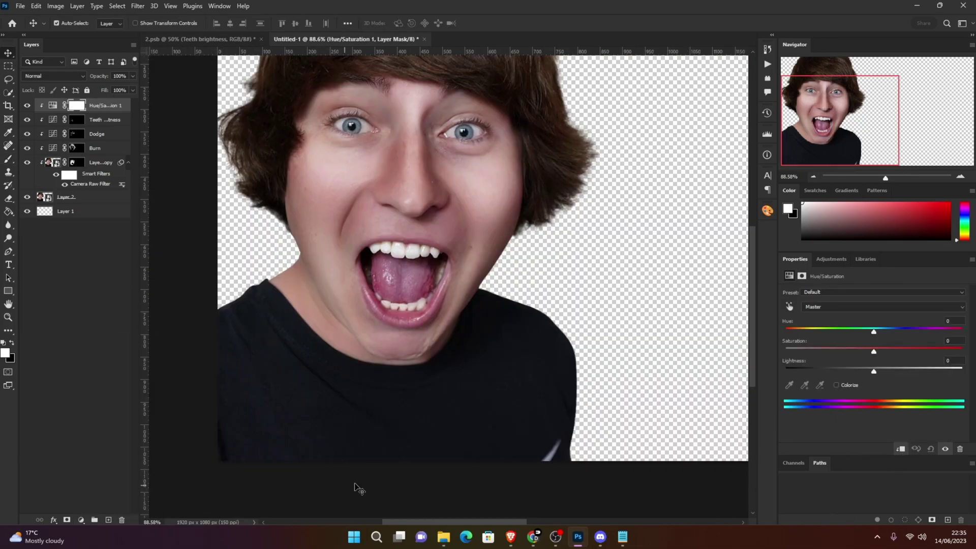
Step: Set the Hue/Saturation layer's saturation to -100 and invert its mask to black
drag(874, 351, 783, 351)
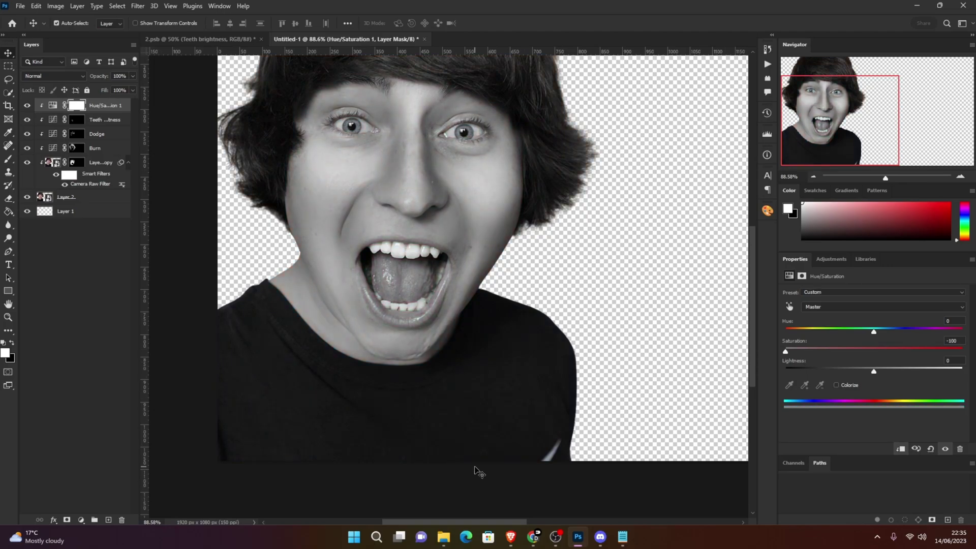
key(ctrl+i)
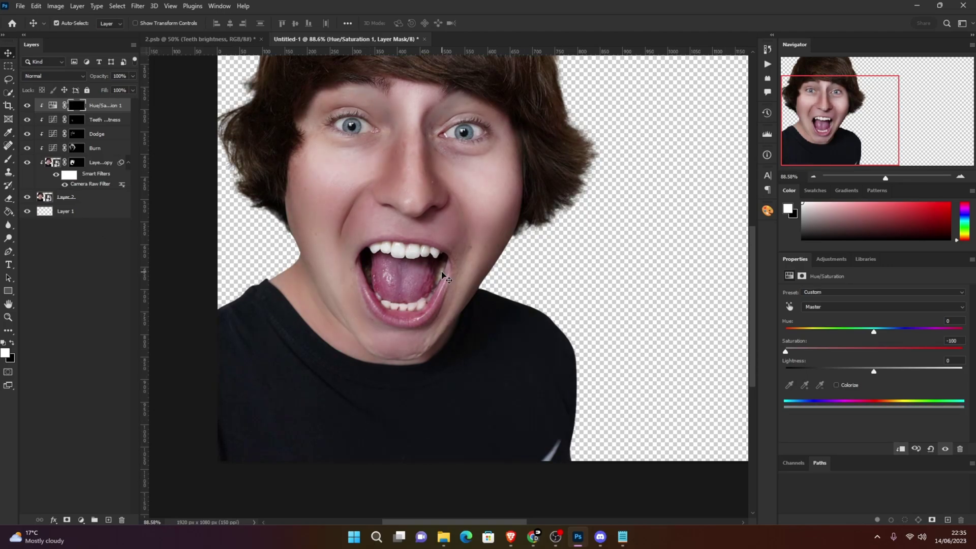
Step: Paint white over the upper, lower and back teeth on the Hue/Saturation mask to remove their yellow tint
key(b)
scroll(391, 253, up, 5)
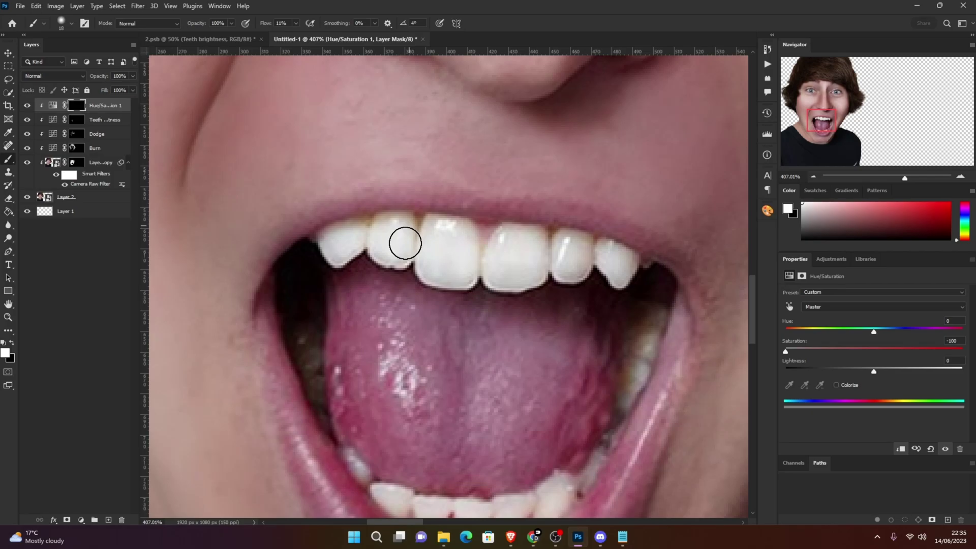
key(])
mouse_move(380, 234)
mouse_down()
mouse_move(464, 261)
mouse_move(619, 266)
mouse_up()
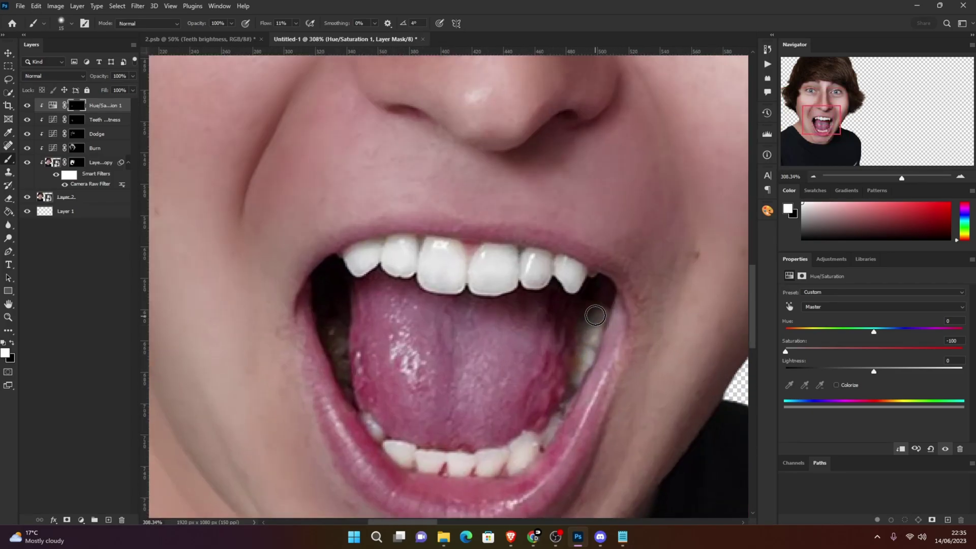
drag(496, 464, 425, 464)
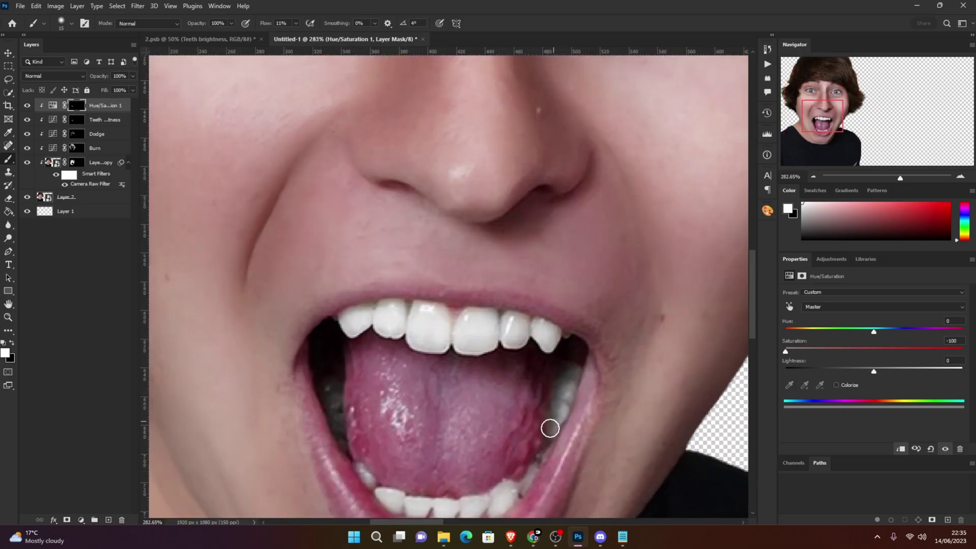
mouse_move(549, 427)
mouse_down()
mouse_move(504, 497)
mouse_move(371, 485)
mouse_up()
key(ctrl+0)
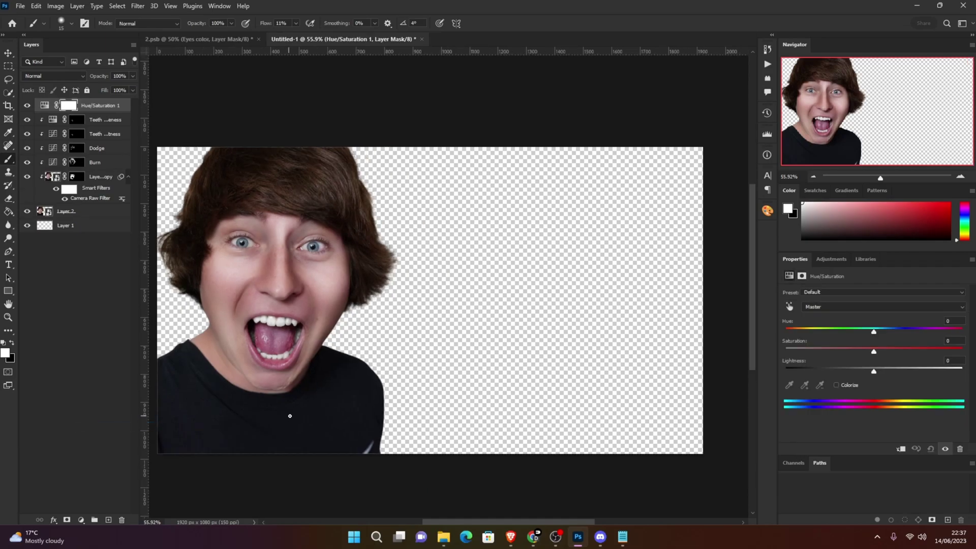
Step: Clip the new Hue/Saturation layer to the portrait and colorize it with saturation 51 and a blue hue
click(901, 449)
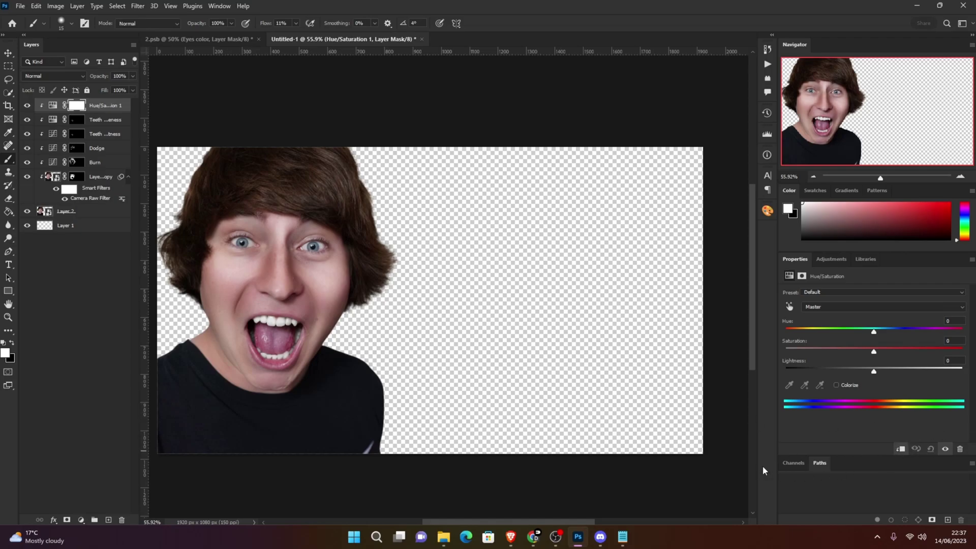
click(836, 385)
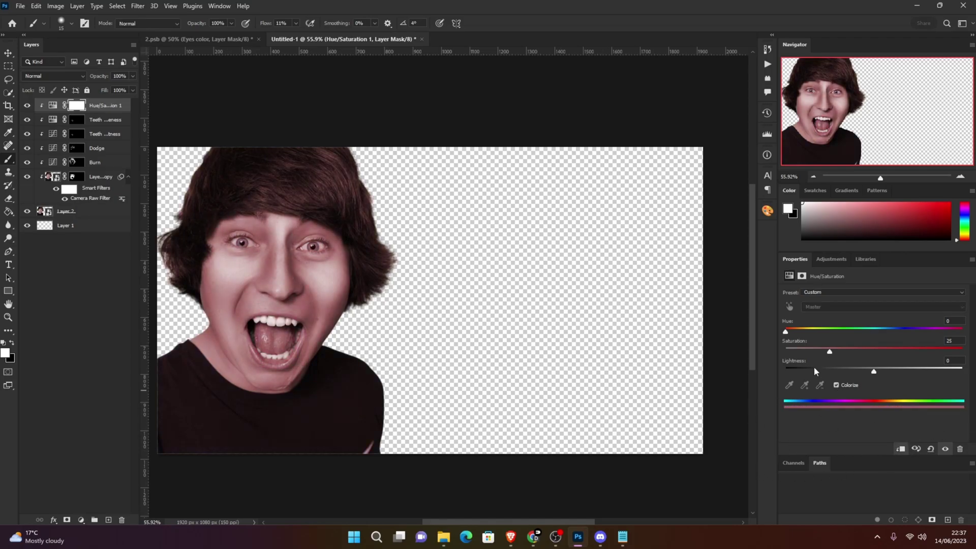
drag(830, 355, 876, 353)
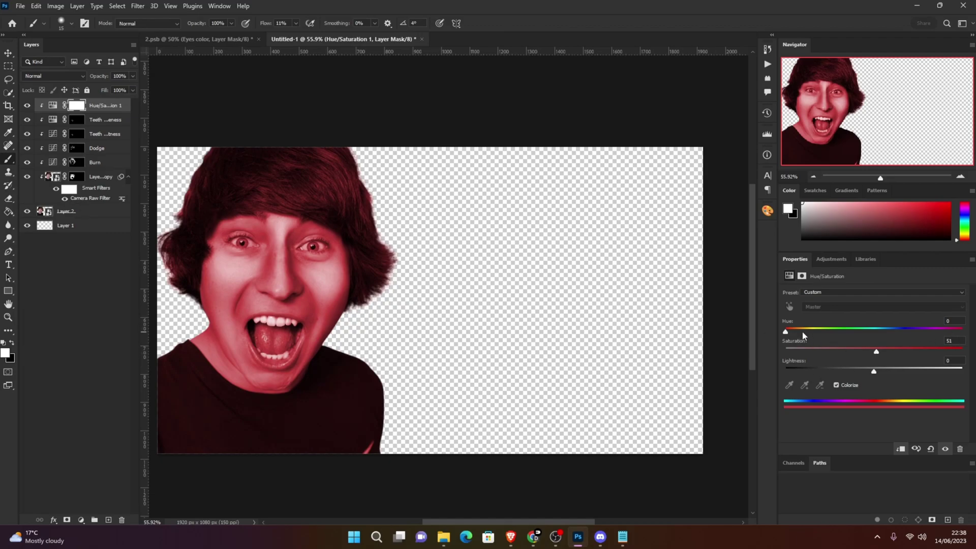
drag(802, 335, 870, 333)
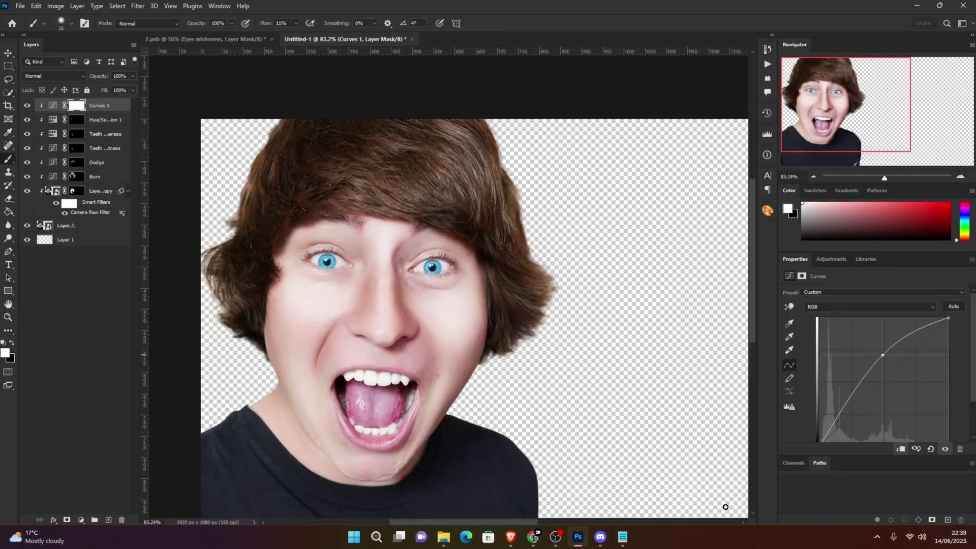
Step: Invert the Curves 1 mask to black and paint white over the eye on the image's left to brighten it
key(ctrl+i)
scroll(335, 258, up, 5)
key(bracketleft)
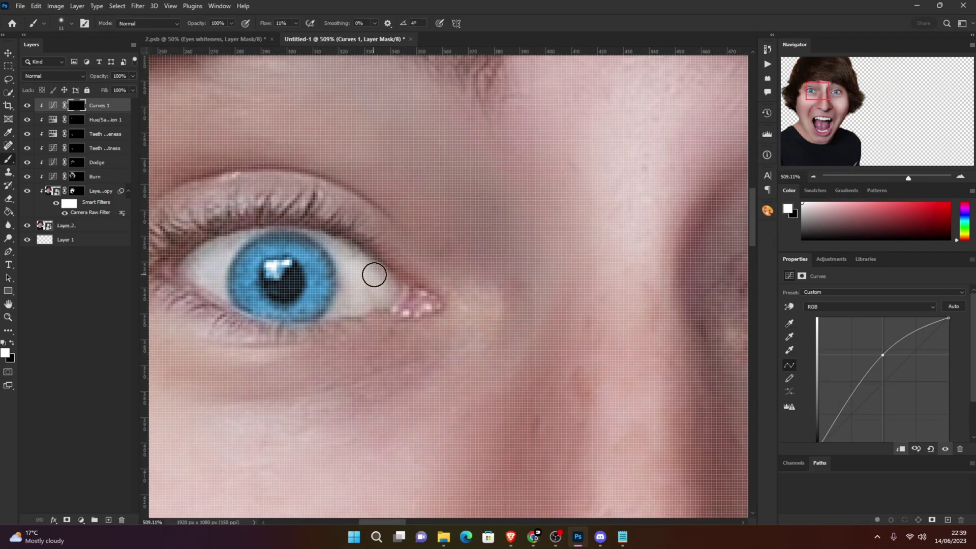
mouse_move(374, 275)
mouse_down()
mouse_move(343, 249)
mouse_move(349, 285)
mouse_up()
mouse_move(249, 237)
mouse_down()
mouse_move(189, 275)
mouse_move(214, 281)
mouse_up()
scroll(396, 348, down, 5)
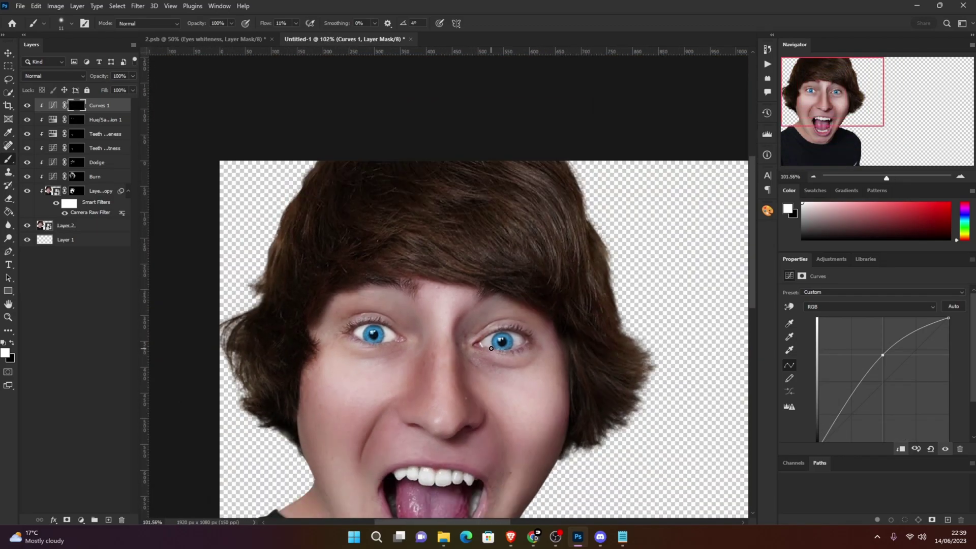
Step: Brighten the other eye by painting white over its eyeball on the Curves 1 mask
scroll(491, 348, up, 5)
key(bracketright)
drag(496, 328, 491, 361)
mouse_move(576, 319)
mouse_down()
mouse_move(586, 352)
mouse_move(594, 344)
mouse_up()
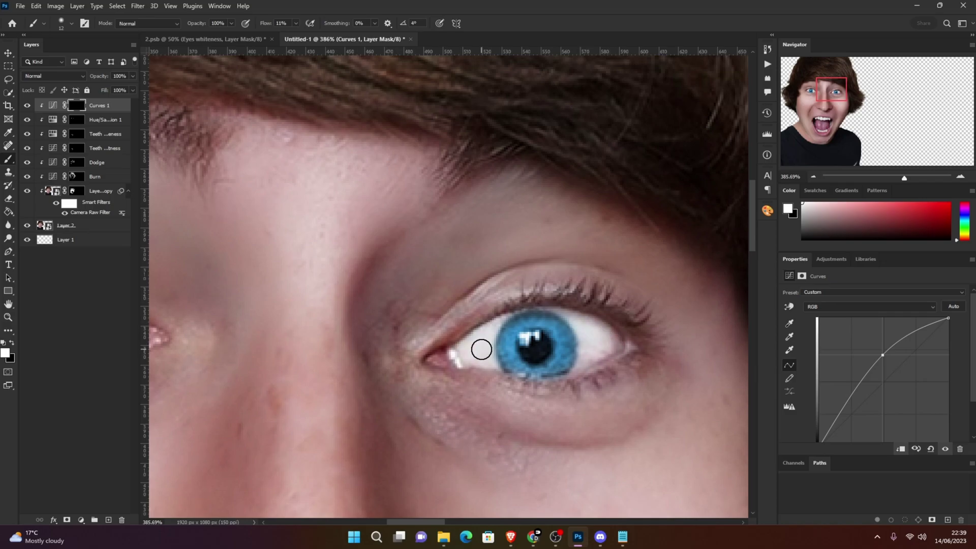
key(bracketright)
key(bracketright)
key(bracketright)
key(bracketright)
key(bracketright)
key(bracketright)
Step: Lower the midpoint of the eye-brightening curve slightly to soften the effect
scroll(350, 267, down, 5)
scroll(284, 263, up, 3)
drag(883, 355, 887, 363)
scroll(265, 271, down, 5)
scroll(297, 286, up, 6)
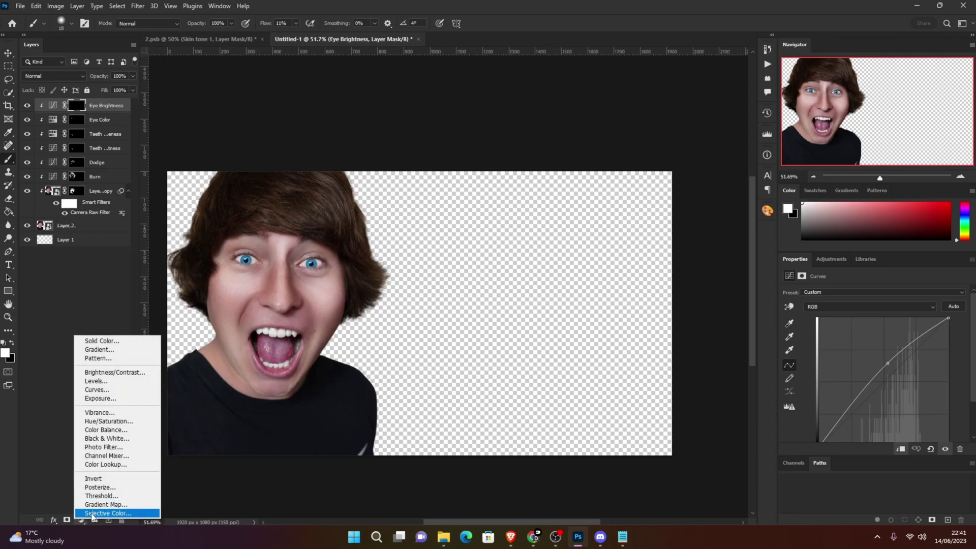
Step: Add a Selective Color layer clipped to the portrait, set the Reds' cyan to -80%, and compare the result with the layer hidden
click(91, 515)
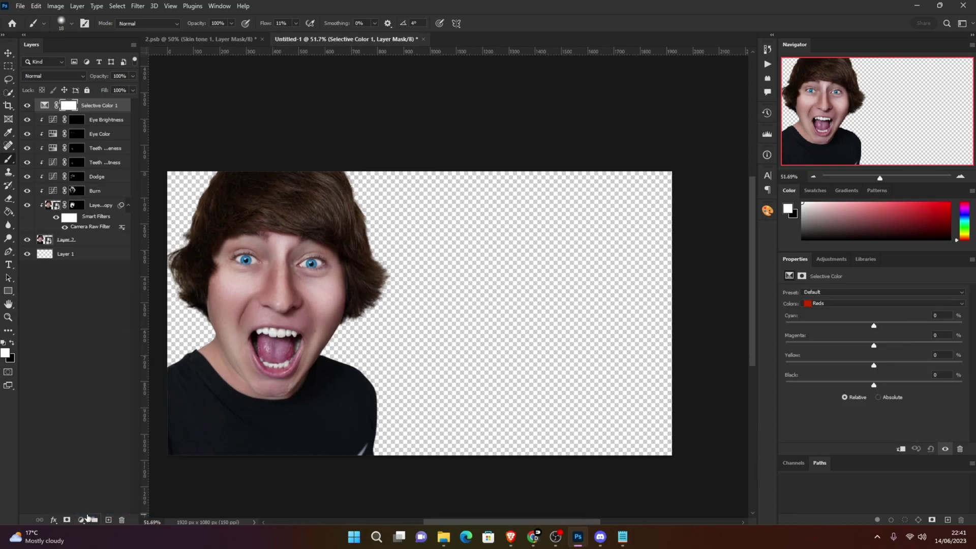
click(901, 451)
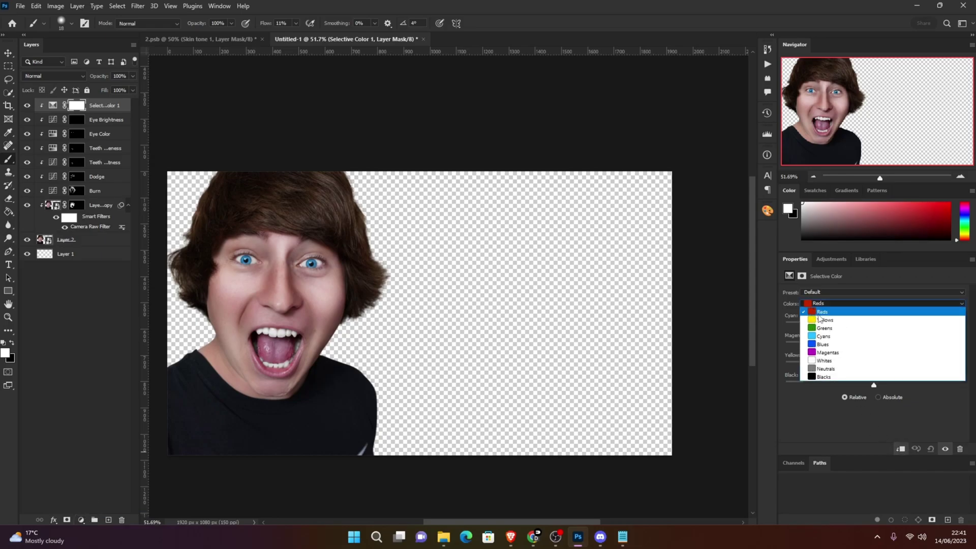
click(820, 313)
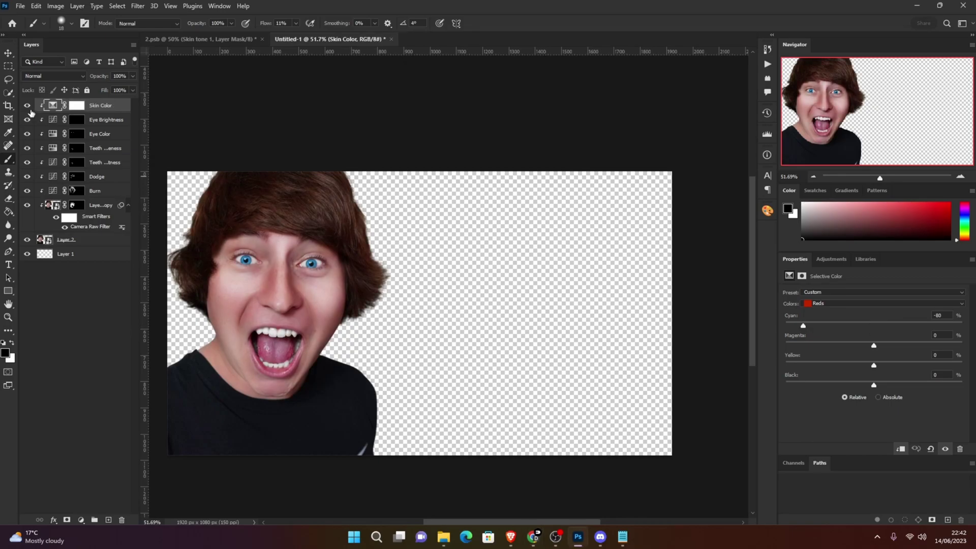
click(28, 106)
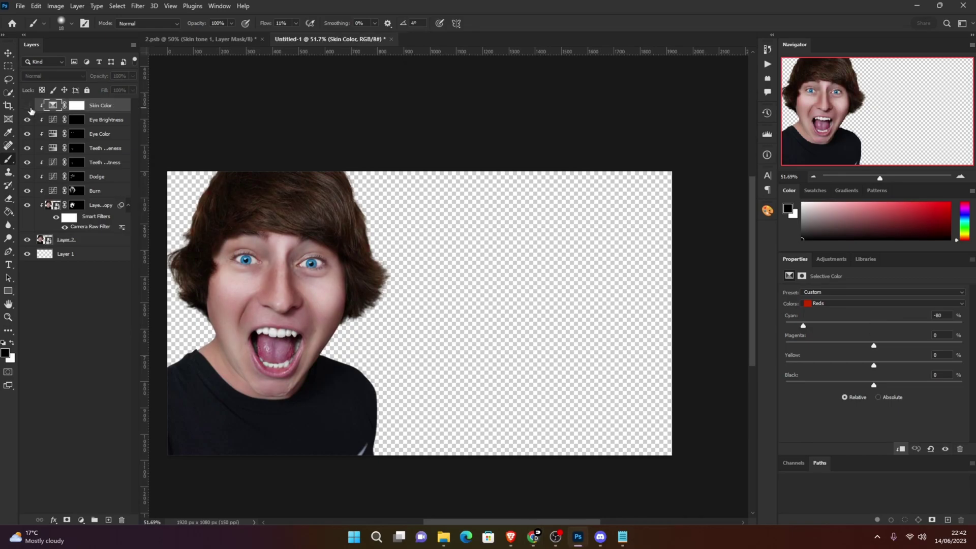
click(29, 106)
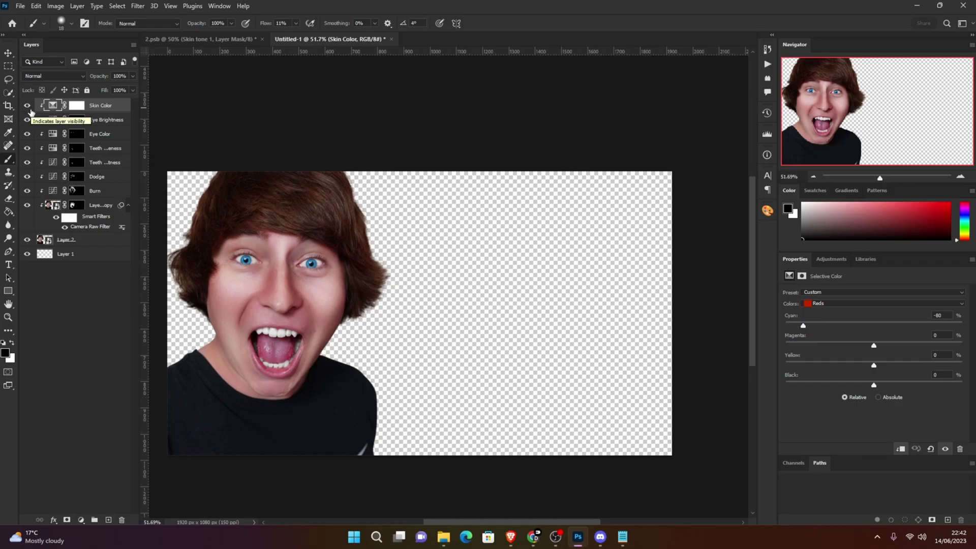
Step: Duplicate the portrait and all its adjustment layers, convert the copies into one smart object, and clip it to the original stack
shift+click(96, 242)
key(ctrl+j)
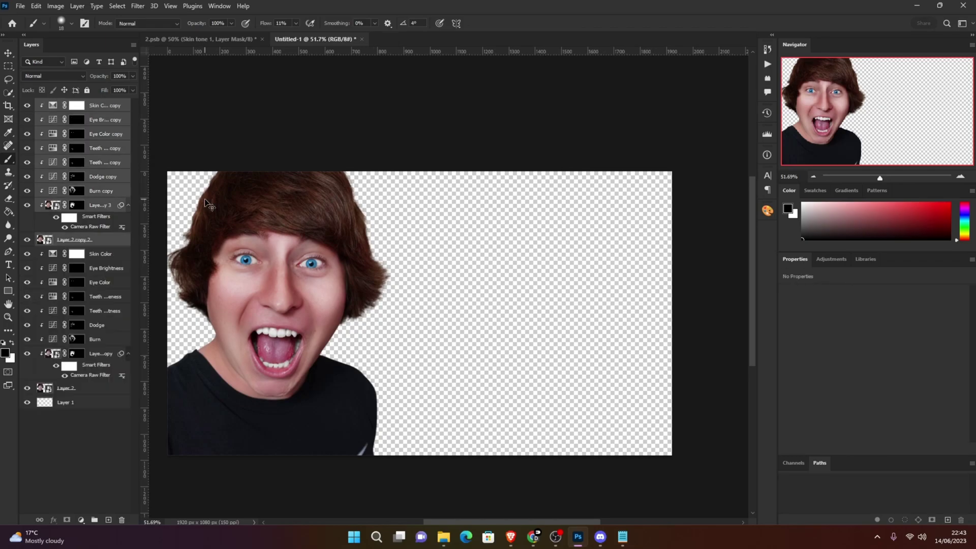
right_click(100, 240)
click(143, 182)
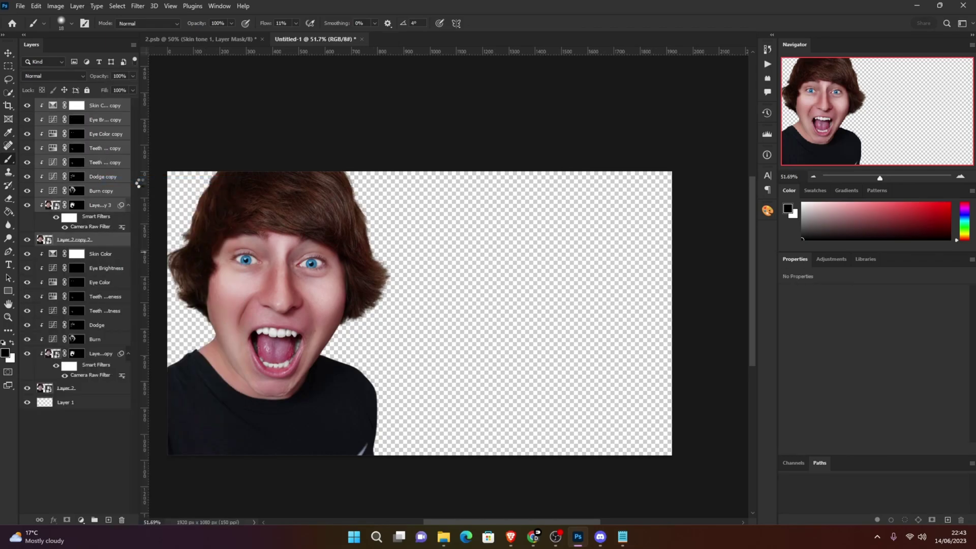
right_click(95, 108)
click(147, 311)
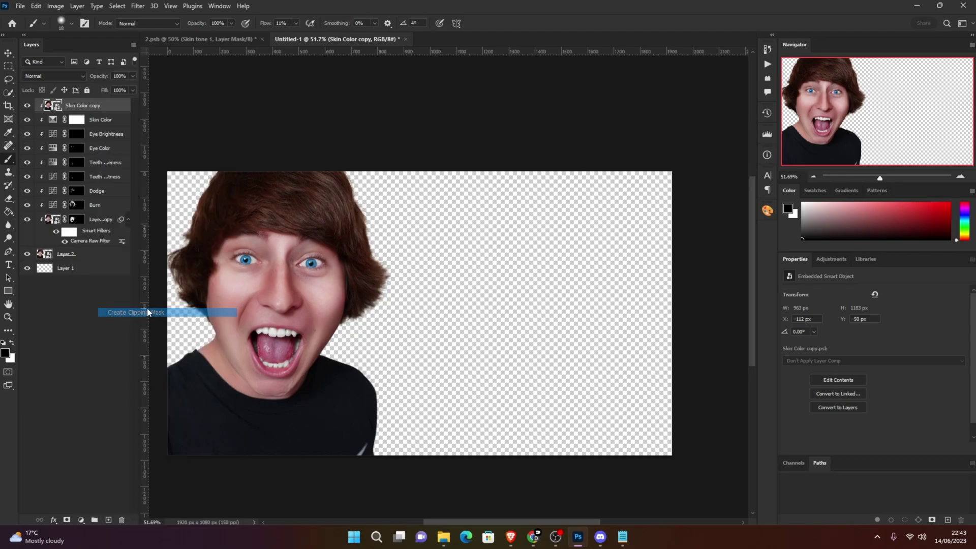
Step: Apply a Camera Raw Filter to the smart object with exposure +0.35, contrast +4, further tonal adjustments and light sharpening
click(137, 5)
click(173, 84)
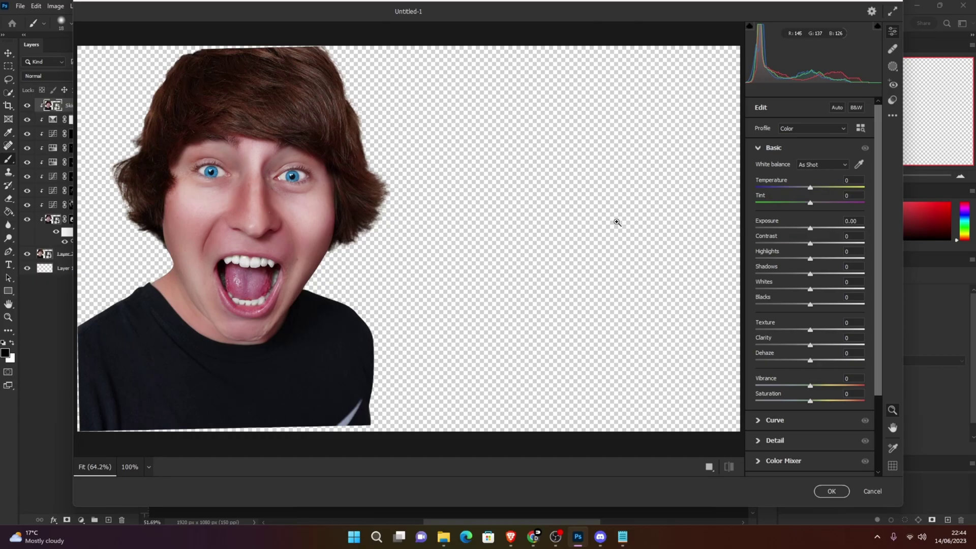
drag(810, 229, 814, 228)
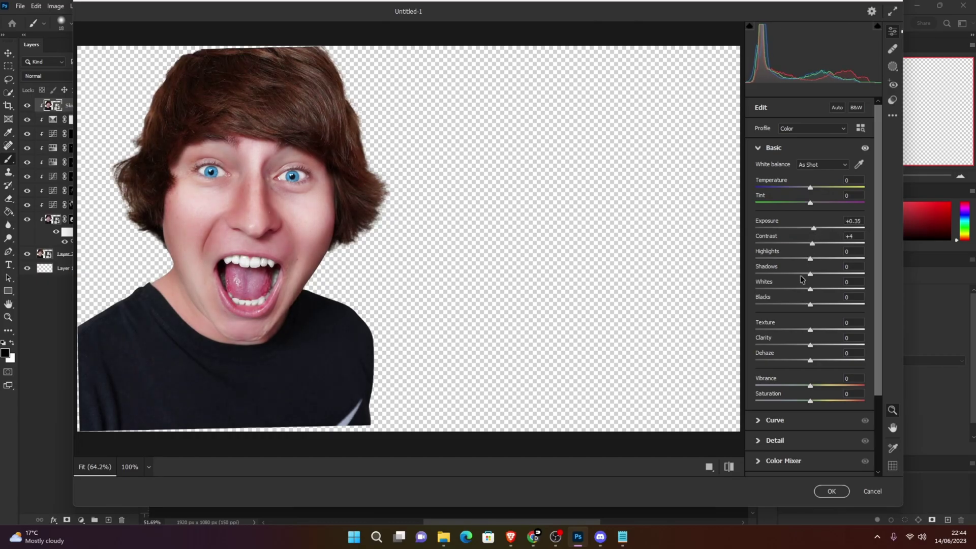
drag(810, 259, 817, 286)
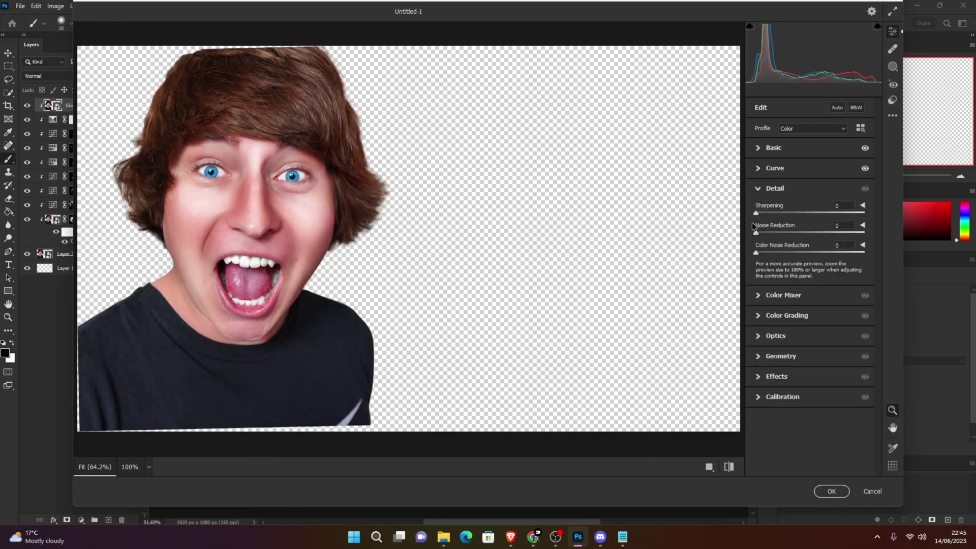
drag(756, 212, 766, 213)
key(ctrl+alt+3)
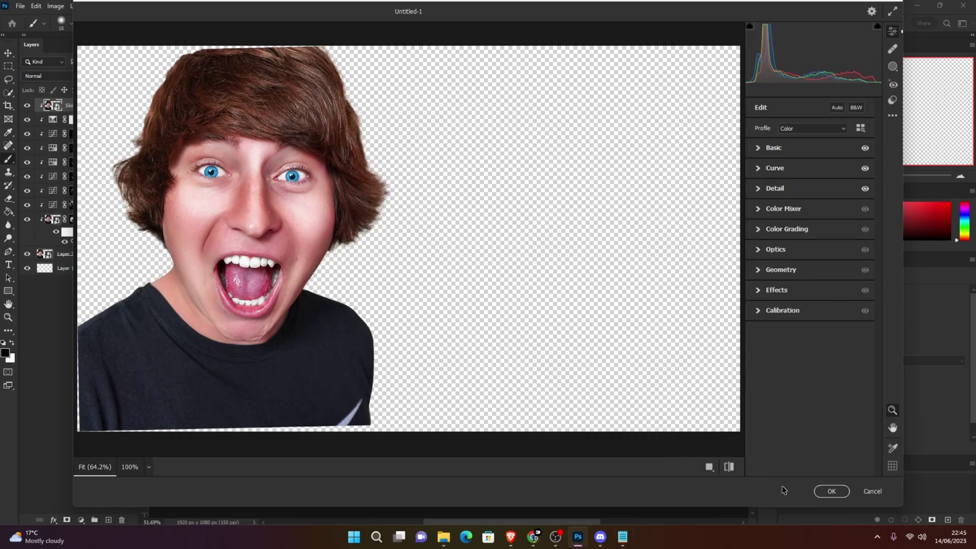
click(832, 491)
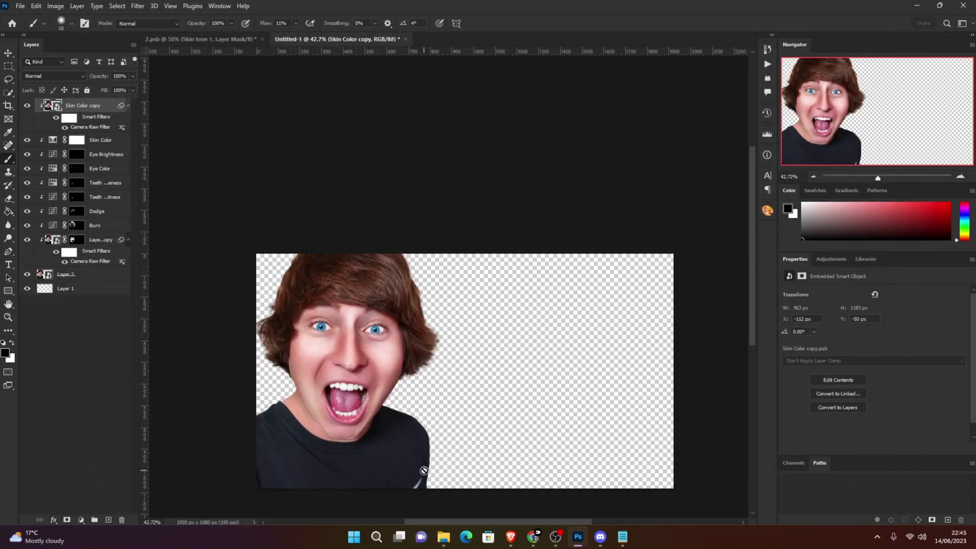
Step: Patch the small blemish on the side of the nose with clean skin from above it inside the smart object
scroll(392, 459, up, 2)
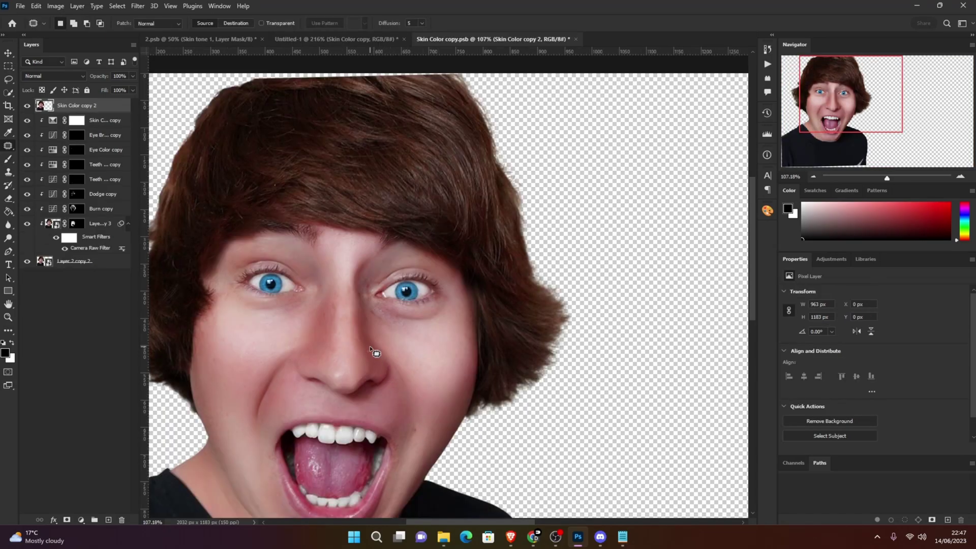
scroll(376, 353, up, 11)
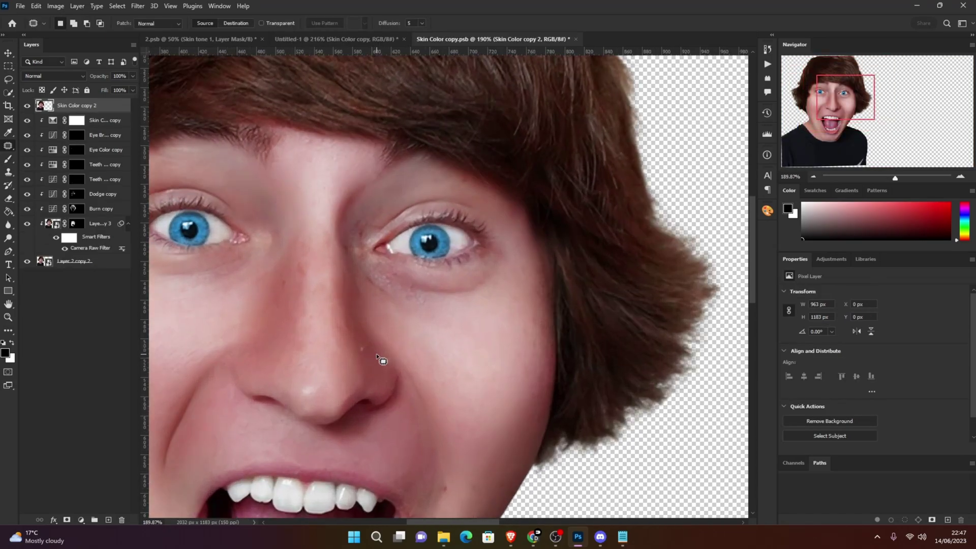
mouse_move(361, 336)
mouse_down()
mouse_move(334, 325)
mouse_move(355, 273)
mouse_up()
key(ctrl+d)
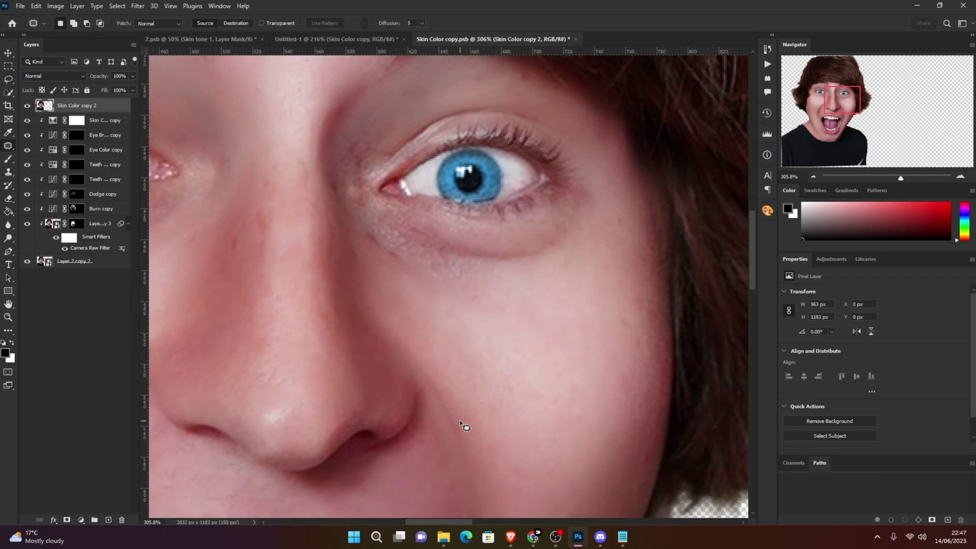
scroll(459, 420, down, 18)
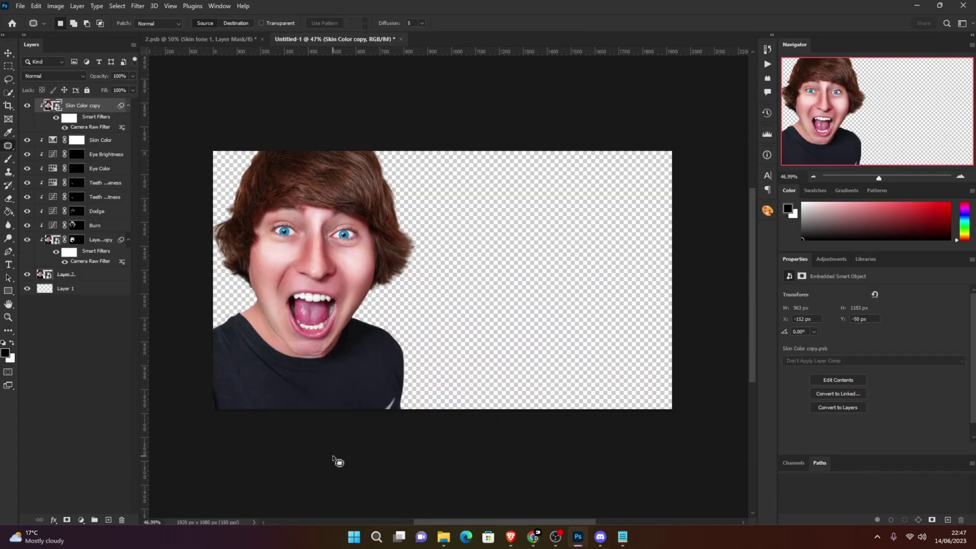
Step: Add a Hue/Saturation layer with saturation -100 and lightness -59, invert its mask to black, and clip it to the portrait
click(81, 519)
click(102, 425)
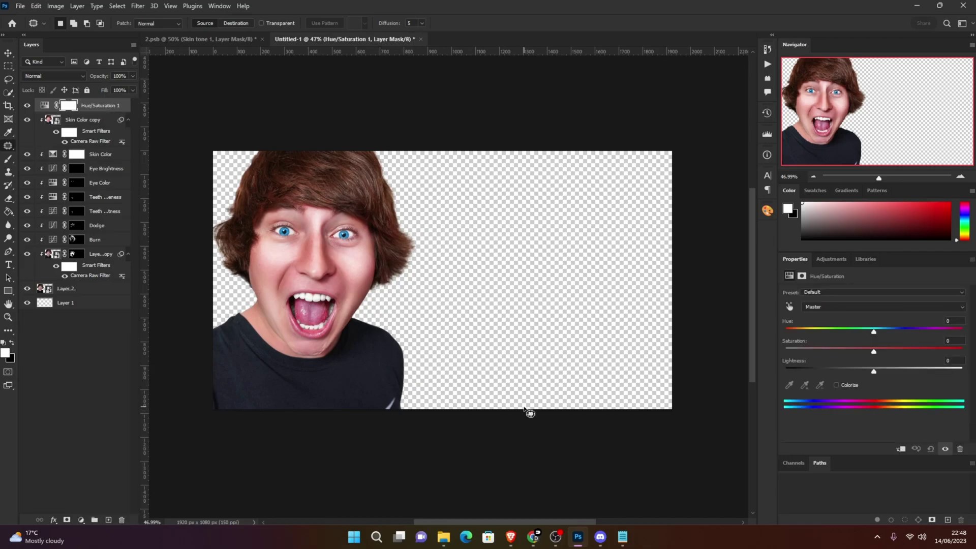
drag(874, 351, 786, 350)
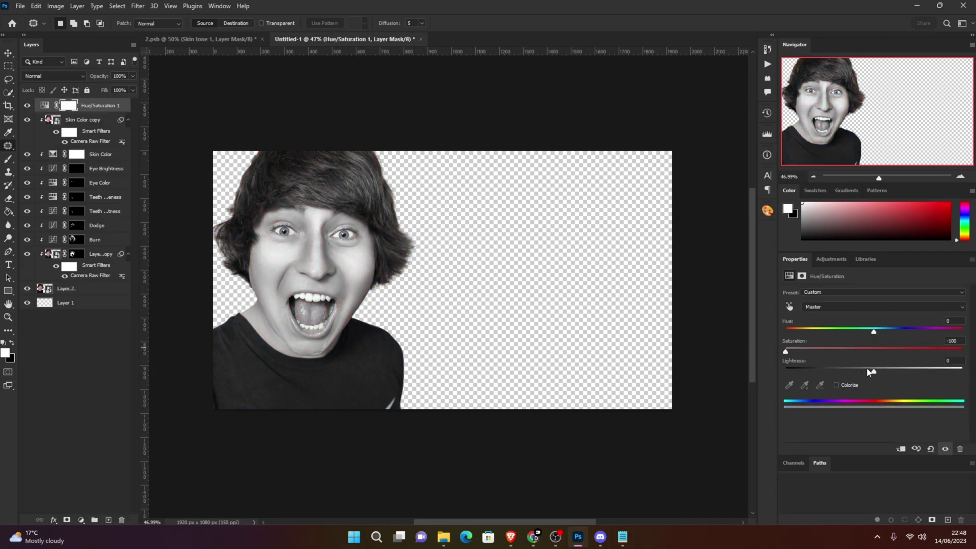
drag(871, 371, 822, 371)
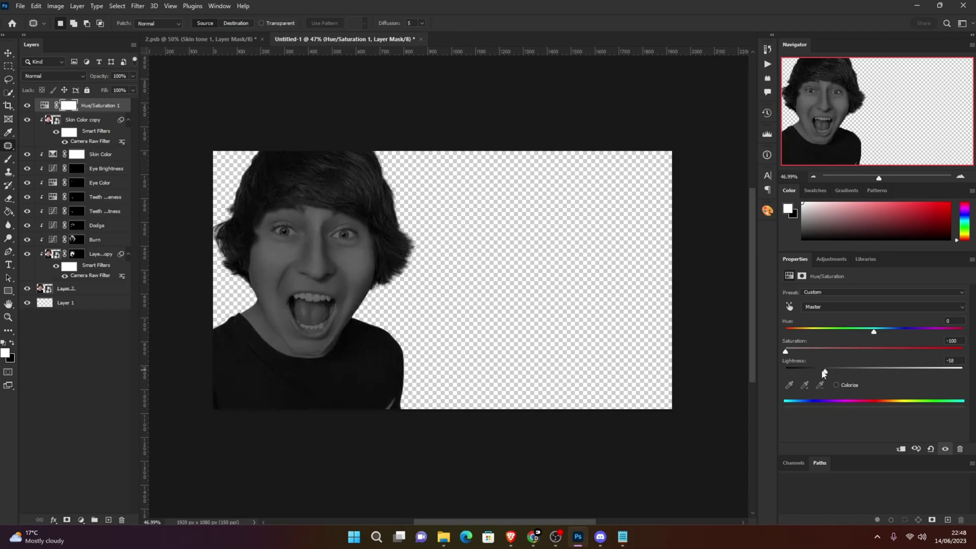
key(ctrl+i)
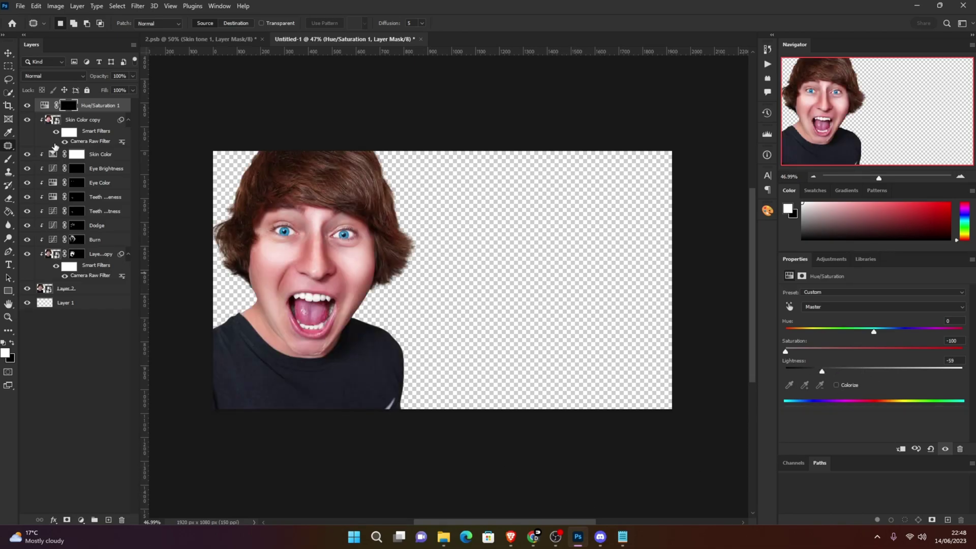
right_click(117, 108)
click(175, 289)
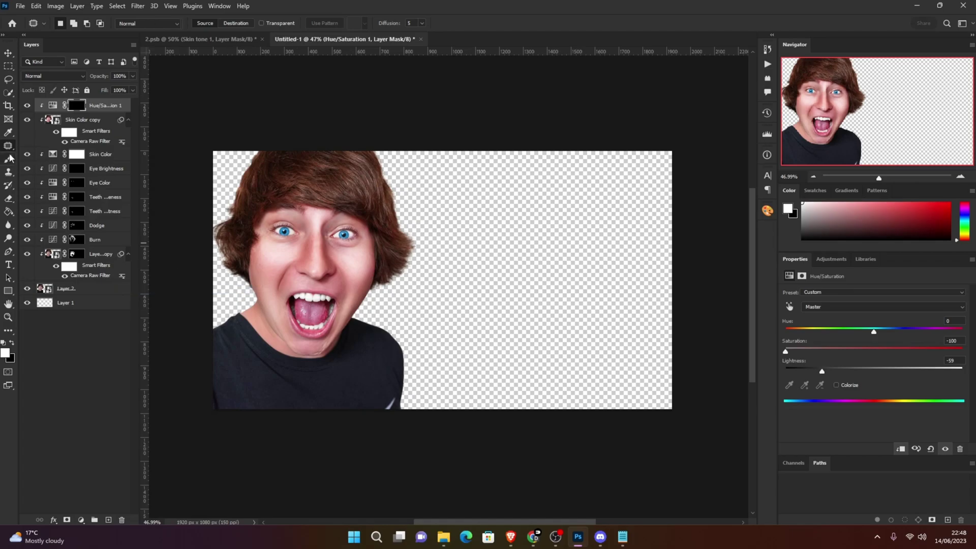
Step: Paint white at 100% flow over the shirt's shoulders and chest on the Hue/Saturation mask to turn the fabric black
key(b)
scroll(246, 355, up, 5)
key(shift+0)
drag(211, 300, 218, 246)
scroll(356, 355, down, 2)
mouse_move(244, 427)
mouse_down()
mouse_move(392, 468)
mouse_move(559, 326)
mouse_up()
scroll(476, 267, up, 5)
drag(476, 266, 441, 340)
key(x)
scroll(465, 348, down, 3)
key(x)
mouse_move(471, 422)
mouse_down()
mouse_move(410, 468)
mouse_move(361, 458)
mouse_up()
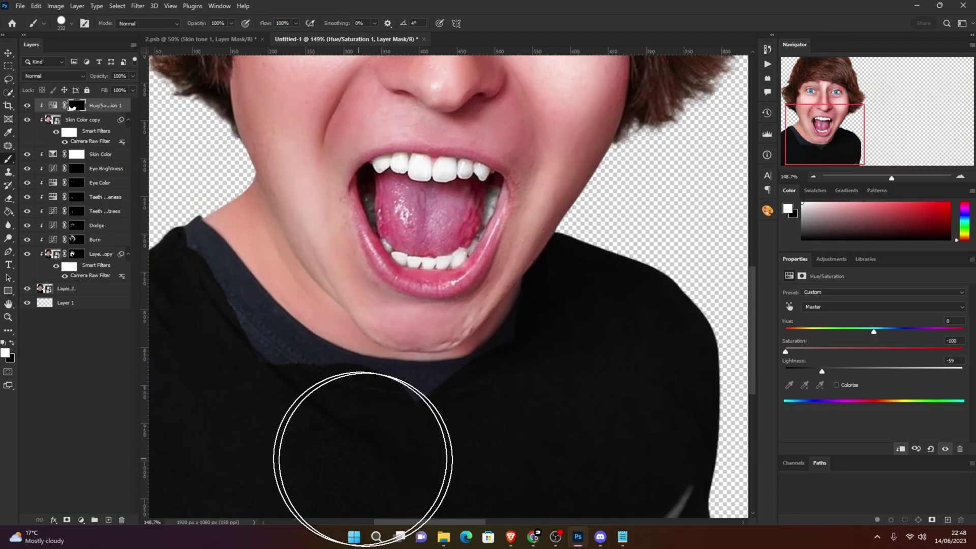
Step: Fill in the shirt's collar on the mask with white so the neckline matches the black fabric
drag(273, 348, 426, 395)
mouse_move(426, 395)
mouse_down()
mouse_move(346, 282)
mouse_move(599, 457)
mouse_up()
scroll(512, 411, up, 2)
key(x)
scroll(680, 323, right, 3)
scroll(680, 322, down, 1)
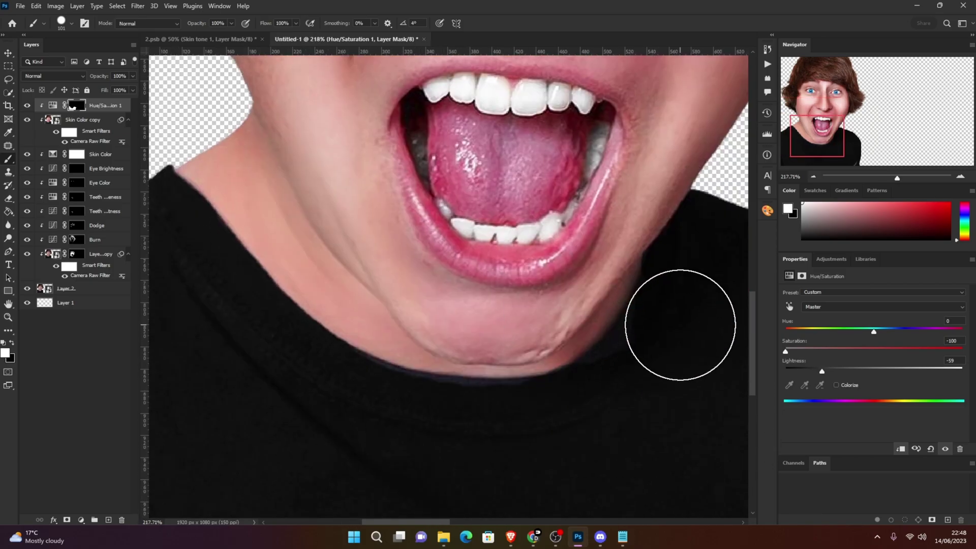
Step: Refine the shirt mask along the chin and neckline, painting black over darkened skin and white over missed fabric
key(x)
scroll(575, 442, up, 5)
drag(475, 361, 599, 351)
key(x)
drag(605, 315, 656, 284)
scroll(457, 422, down, 20)
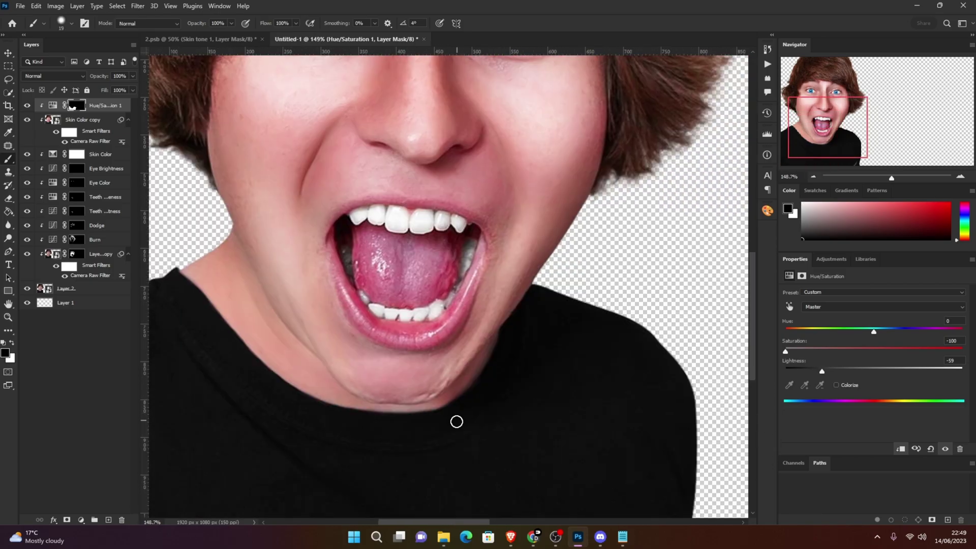
scroll(523, 422, up, 7)
drag(386, 390, 355, 378)
scroll(325, 372, up, 1)
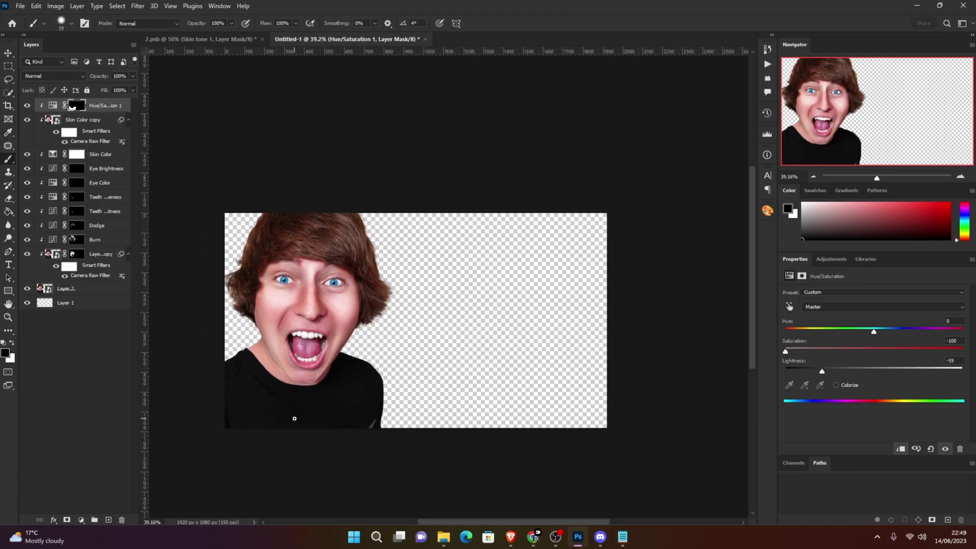